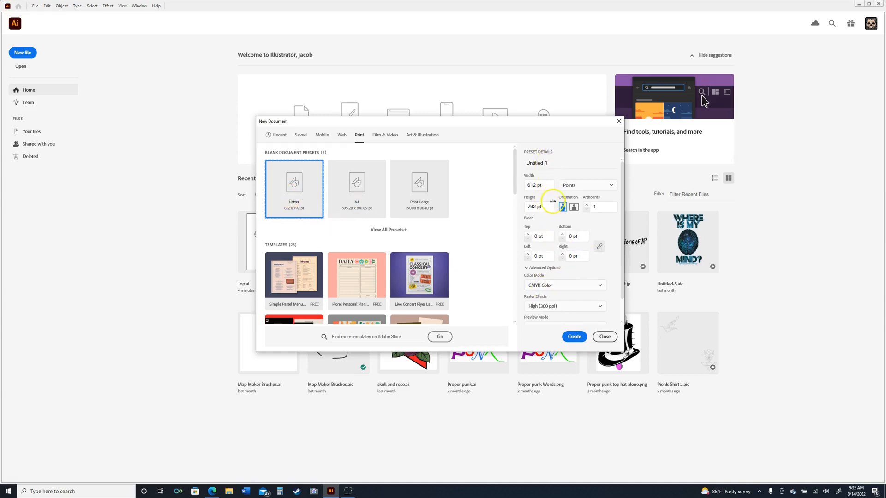
Create a new print document with the Letter preset, 612 x 792 pt, CMYK colour and 300 ppi raster effects.
scroll(561, 282, "down", 1)
left_click(573, 338)
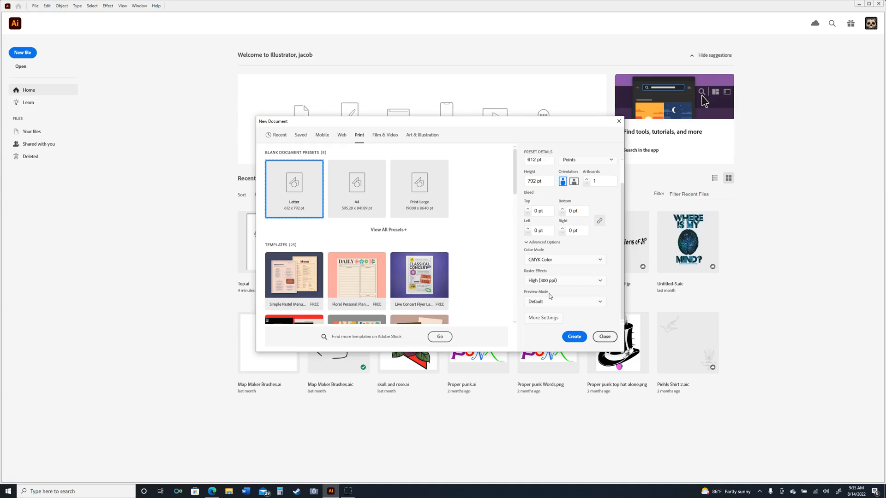
left_click(575, 340)
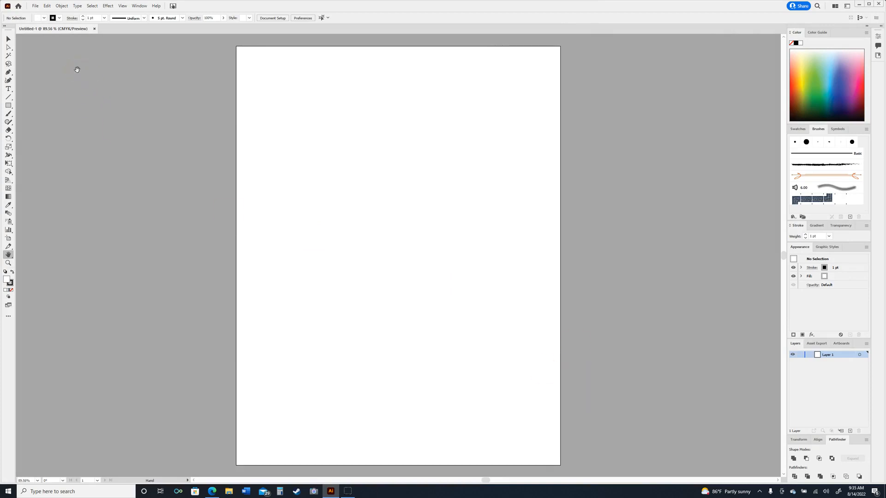
Place the Top PNG image from the "drawing a top in illustrator" folder onto the artboard as a linked file.
left_click(36, 6)
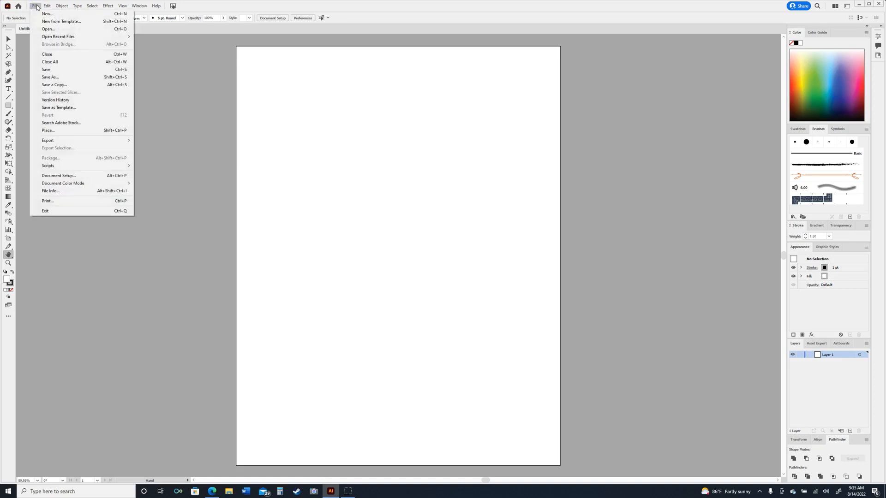
left_click(59, 131)
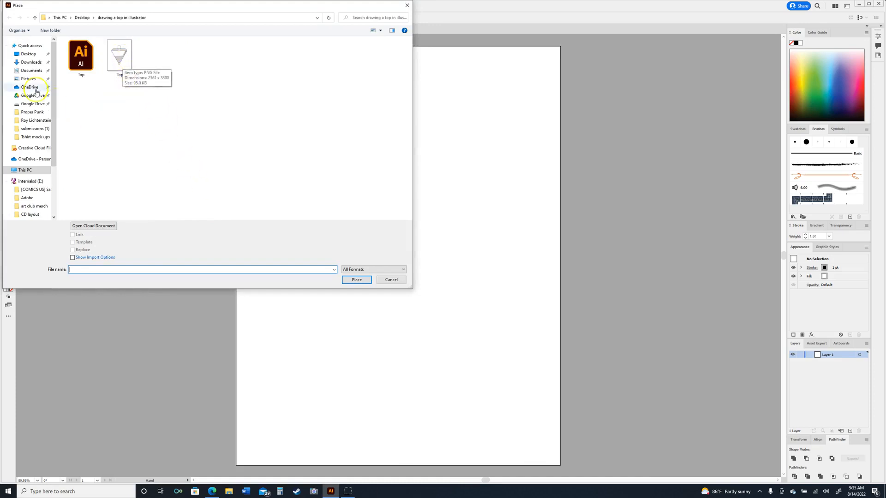
left_click(118, 54)
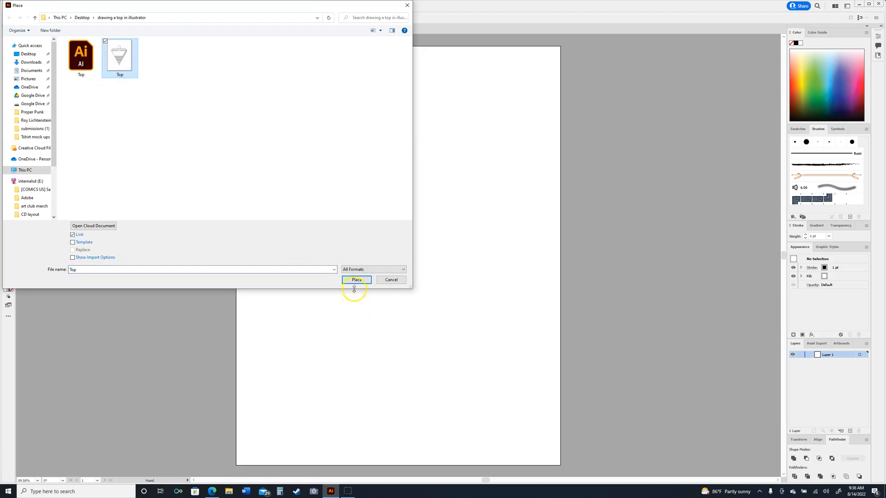
left_click(356, 279)
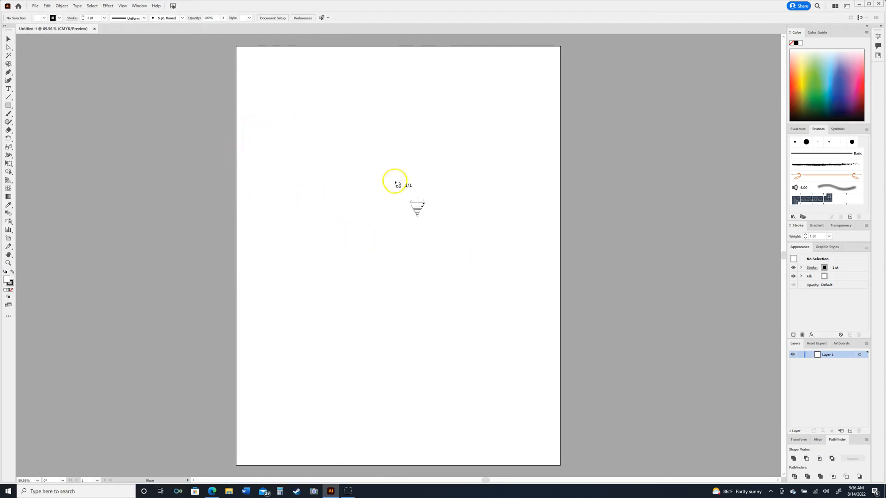
left_click(316, 154)
Move the placed image so it lines up with the artboard edges, embed it in the document and deselect it.
key("h")
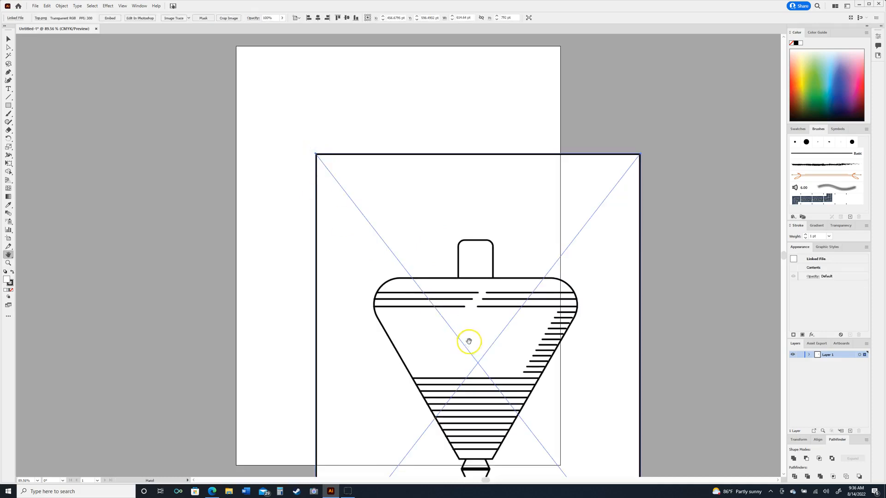
left_click(8, 40)
left_click_drag(495, 358, 415, 252)
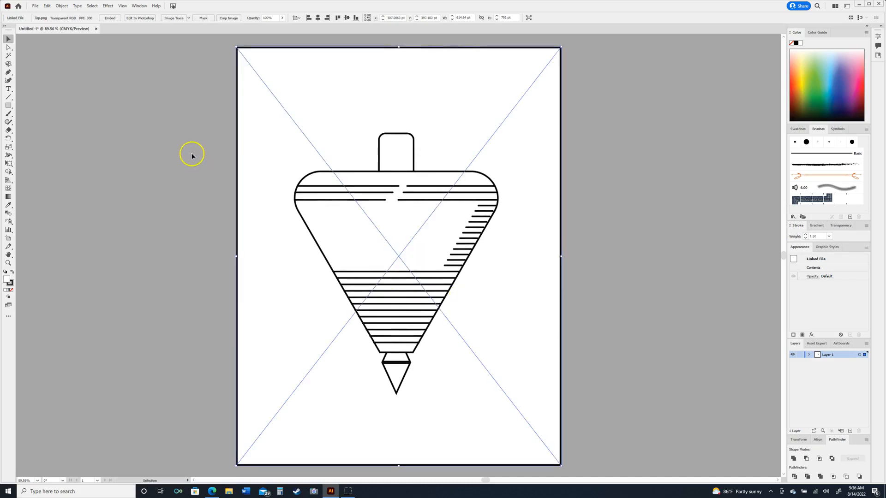
left_click(109, 19)
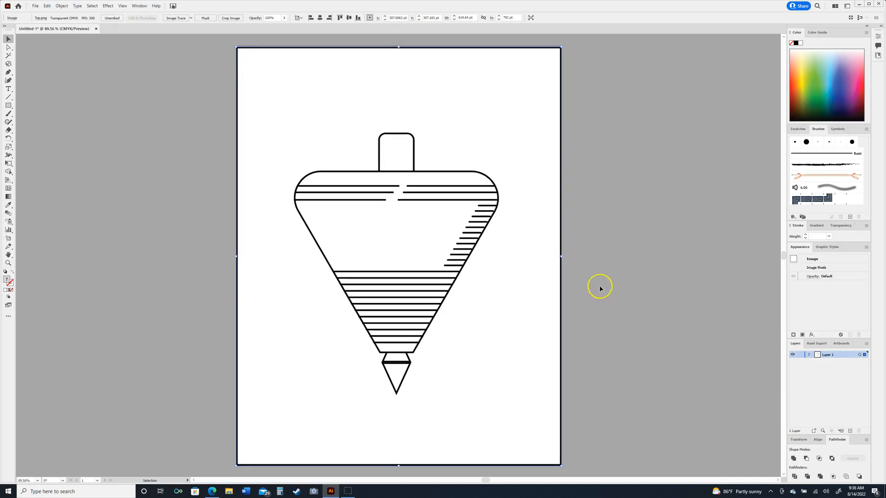
left_click(614, 267)
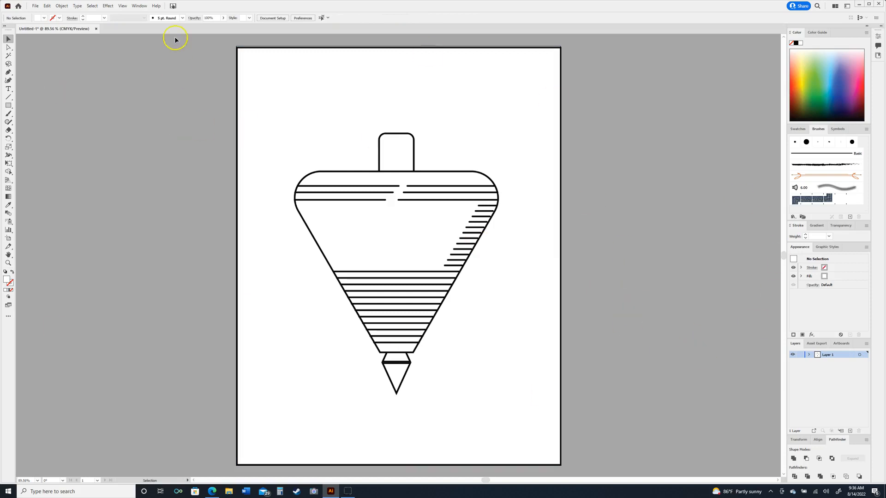
left_click(138, 6)
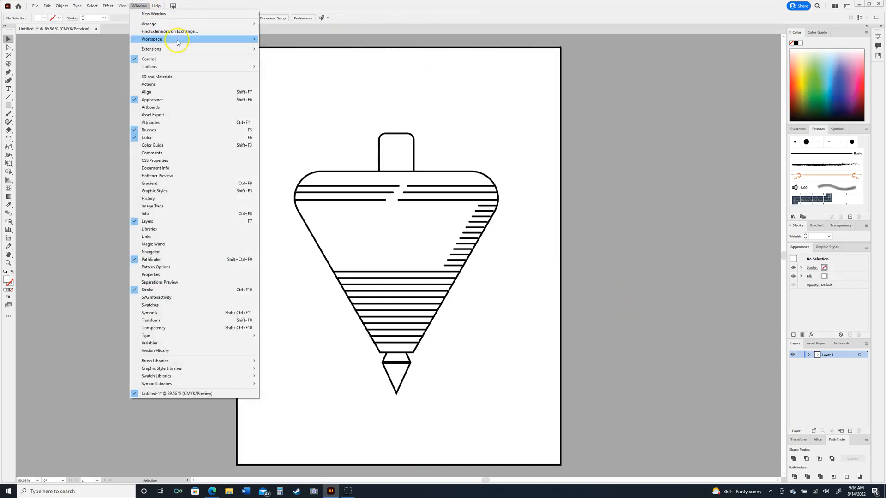
mouse_move(179, 44)
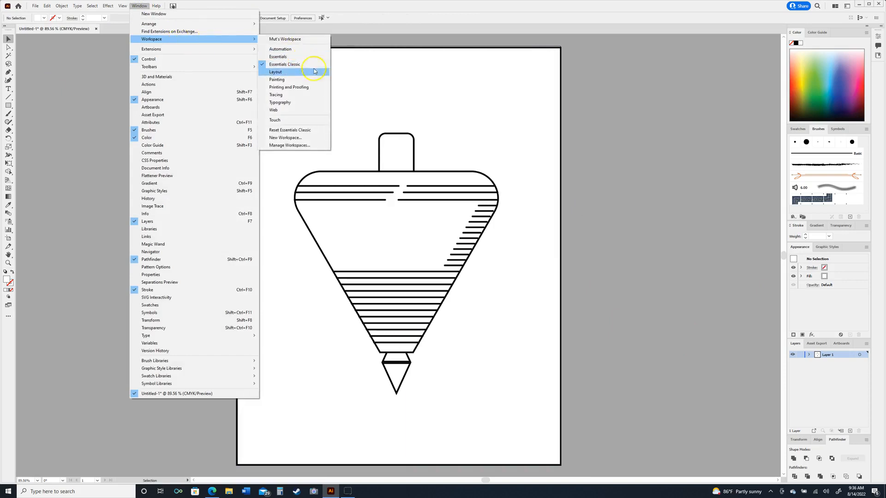
left_click(617, 127)
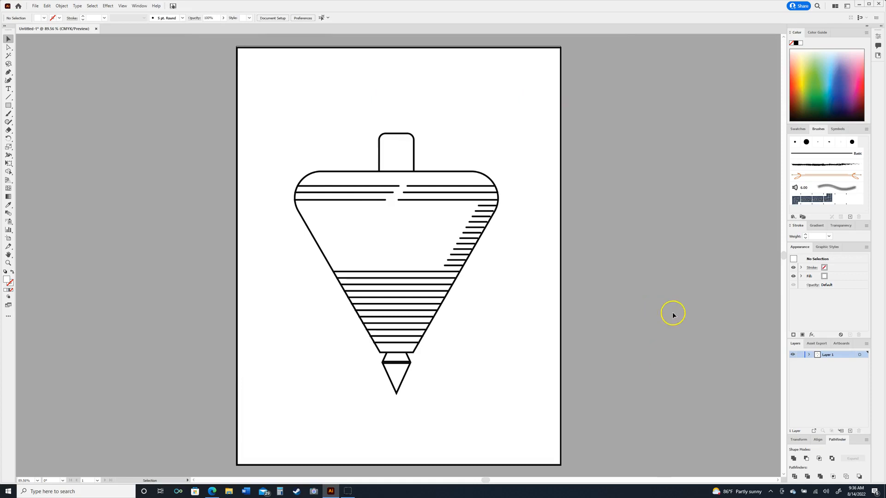
left_click(867, 26)
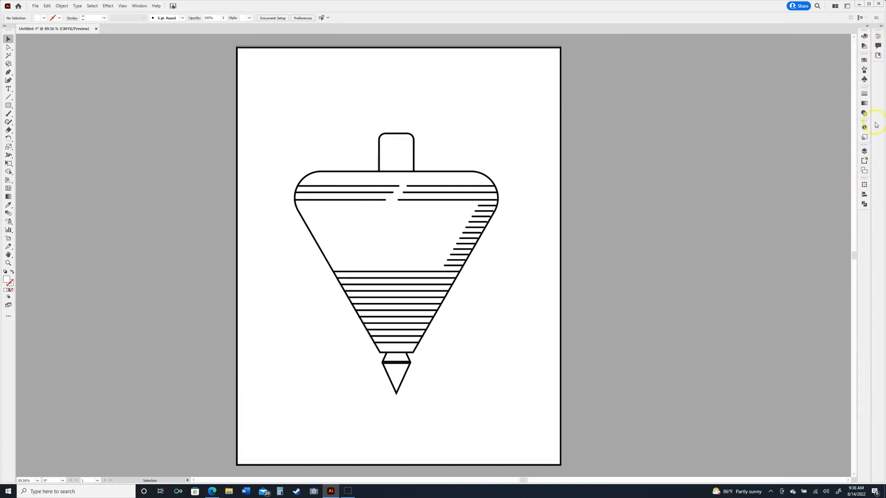
left_click(867, 27)
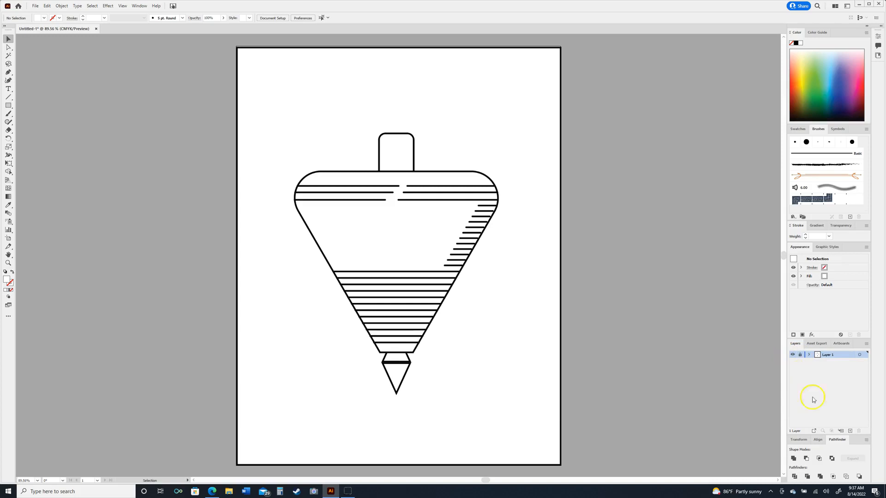
Add a new layer above the locked layer that holds the image.
left_click(850, 431)
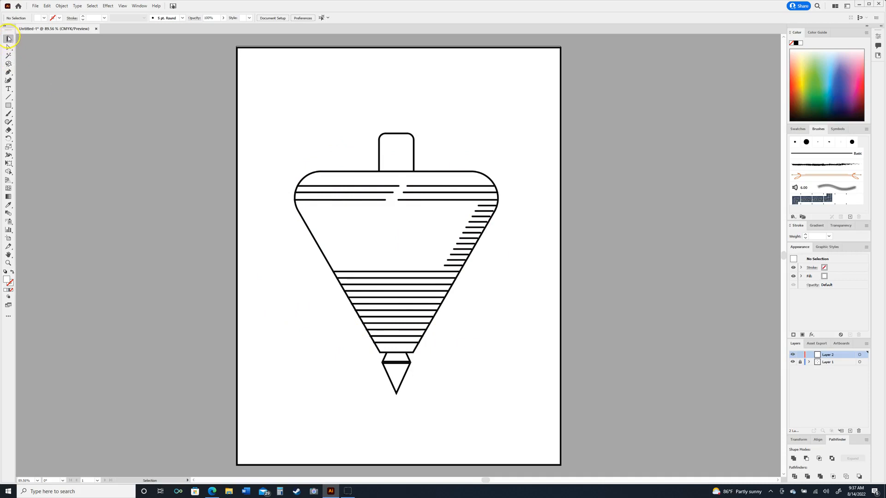
Create a three-sided polygon with a 50 pt radius on the top's body and give it the default white fill and 1 pt black stroke.
left_click(9, 107)
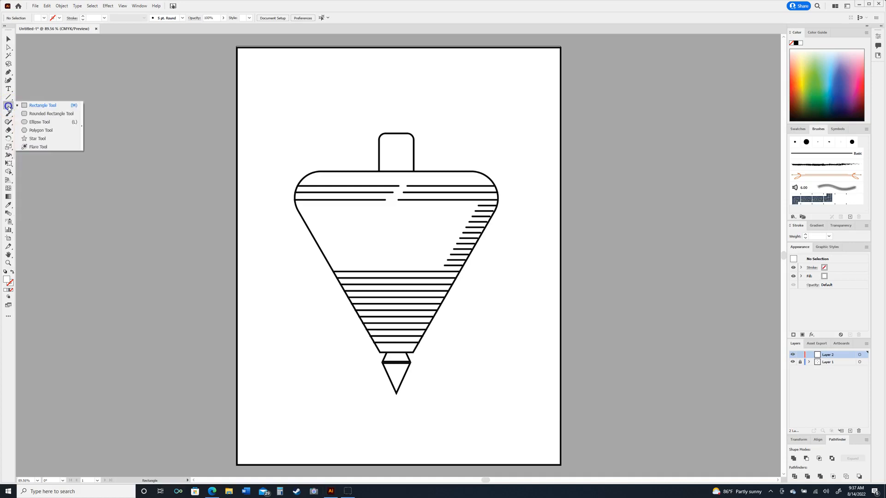
left_click_drag(9, 106, 34, 132)
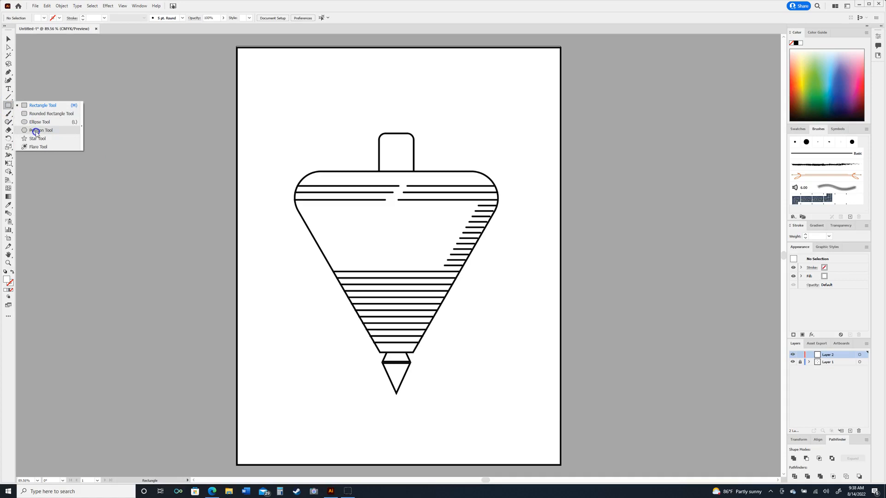
left_click_drag(36, 133, 36, 130)
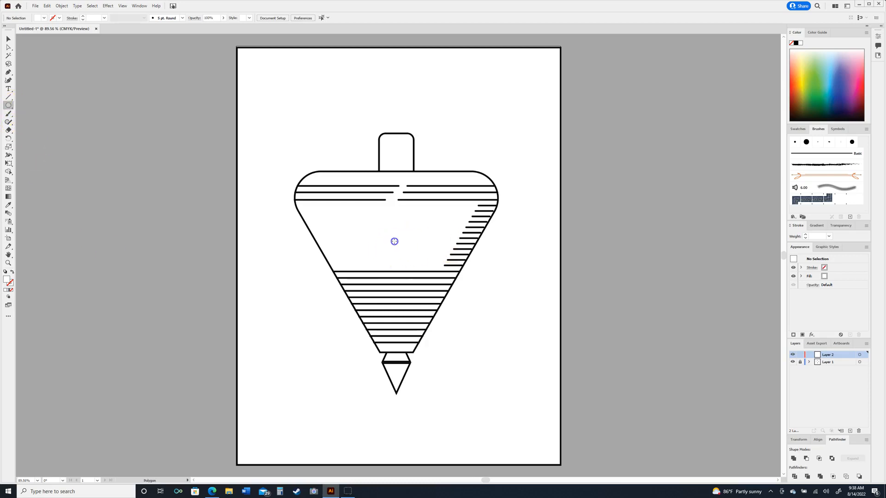
left_click(391, 242)
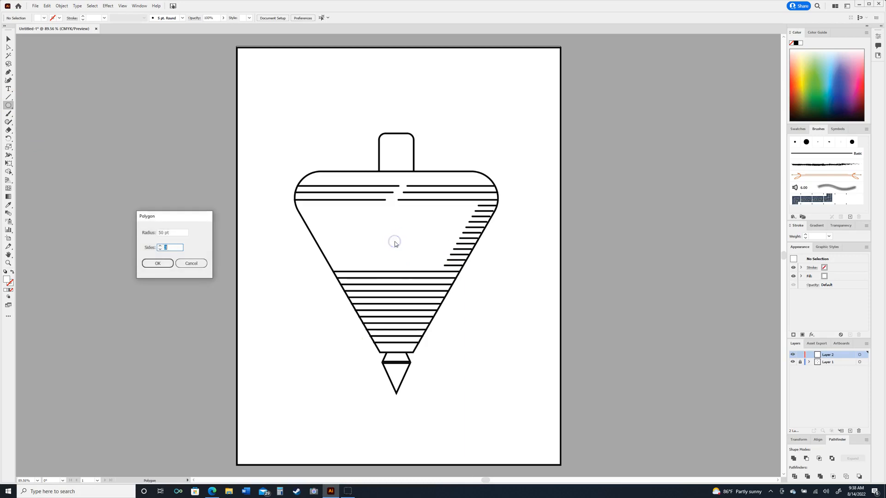
left_click(164, 266)
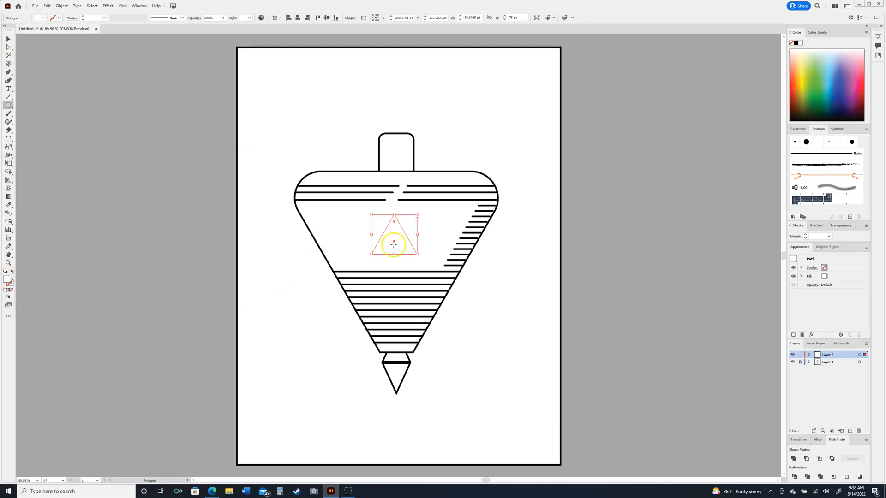
left_click(5, 273)
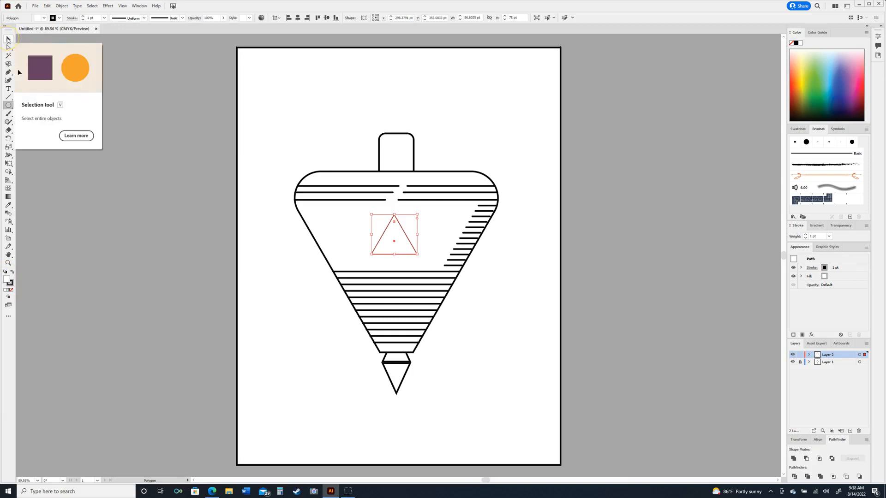
Shift the triangle slightly within the top's body and rotate it 180 degrees so it points downward.
left_click(7, 40)
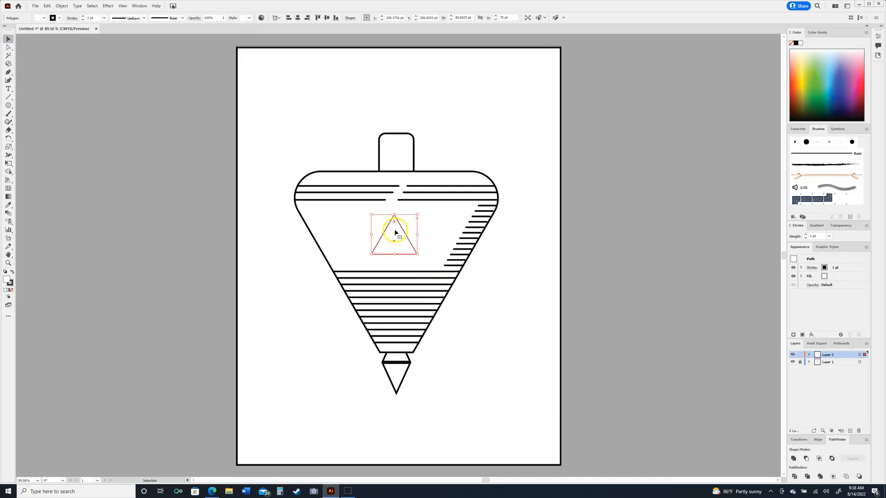
mouse_move(407, 246)
left_mouse_down()
mouse_move(341, 215)
mouse_move(382, 239)
mouse_move(412, 238)
left_mouse_up()
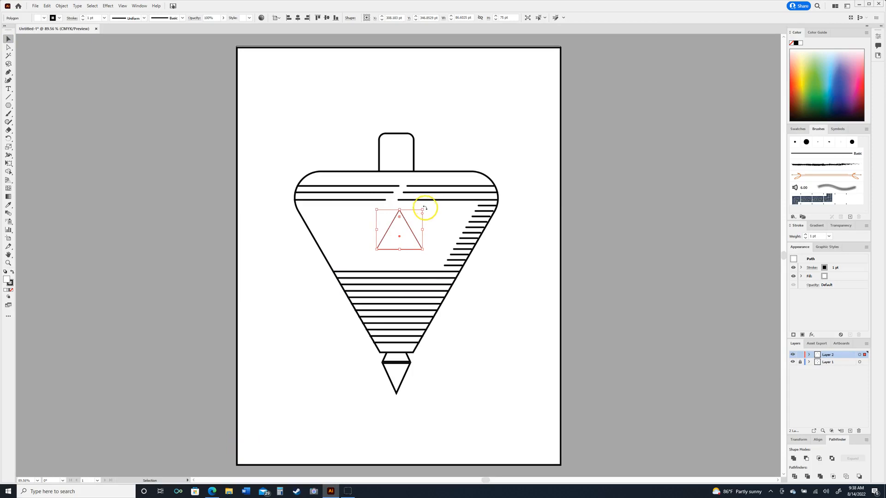
left_click_drag(425, 208, 350, 293)
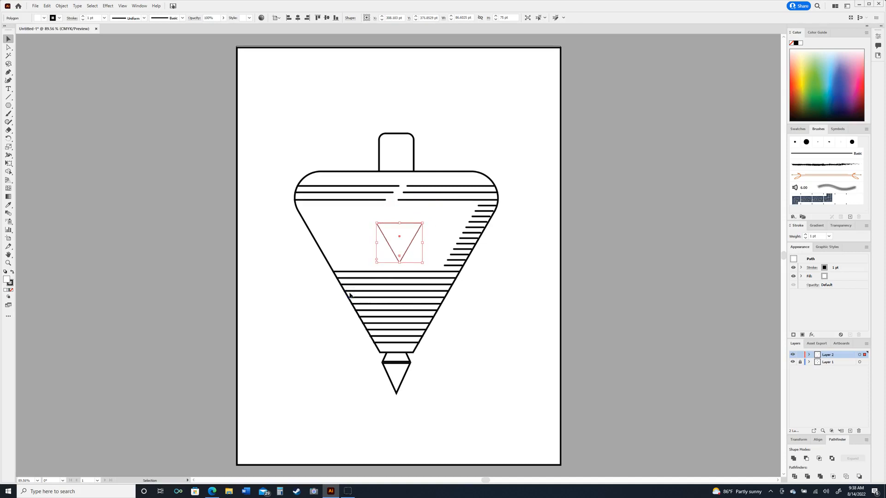
key("ctrl+z")
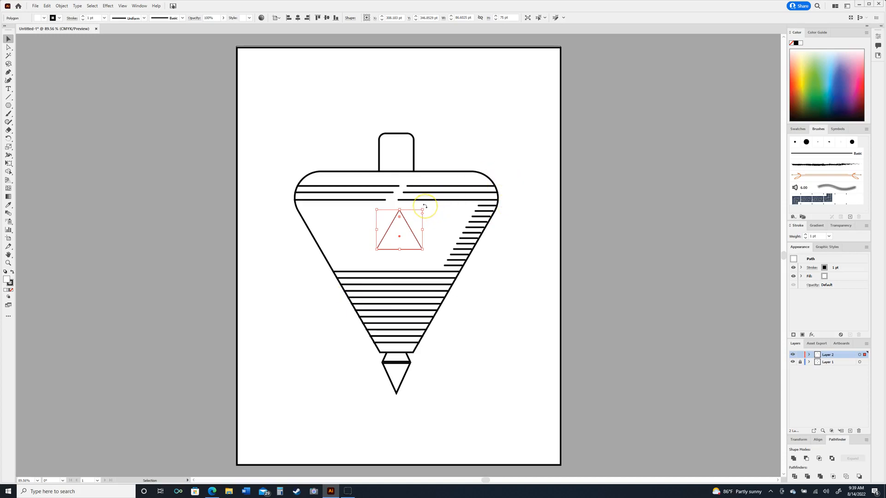
left_click_drag(425, 207, 377, 270)
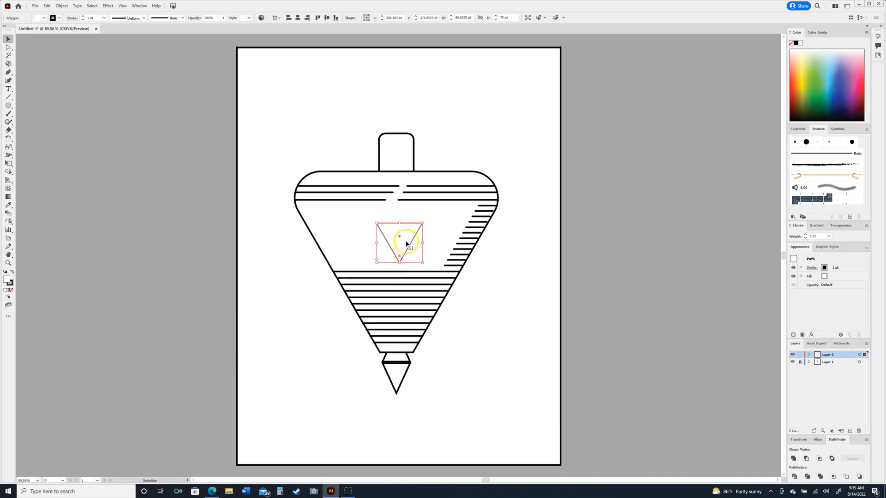
Move and proportionally enlarge the inverted triangle to about 462 x 400 pt, matching its edges to the top's upper line and slanted sides.
left_click_drag(409, 248, 327, 194)
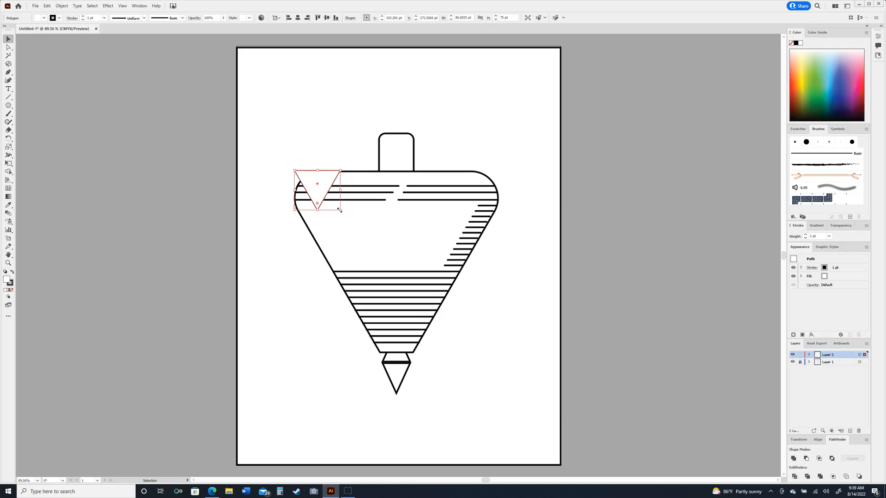
left_click_drag(340, 209, 518, 417)
left_click_drag(431, 293, 415, 284)
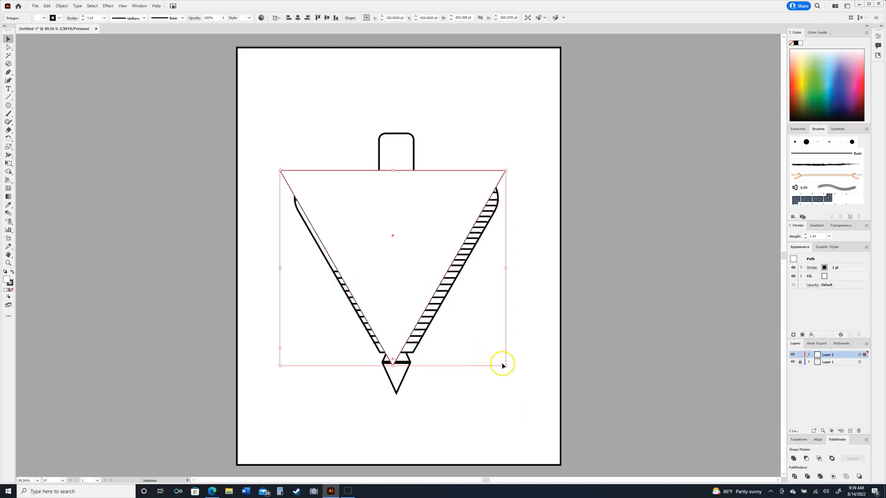
left_click_drag(505, 365, 524, 402)
left_click_drag(429, 289, 425, 289)
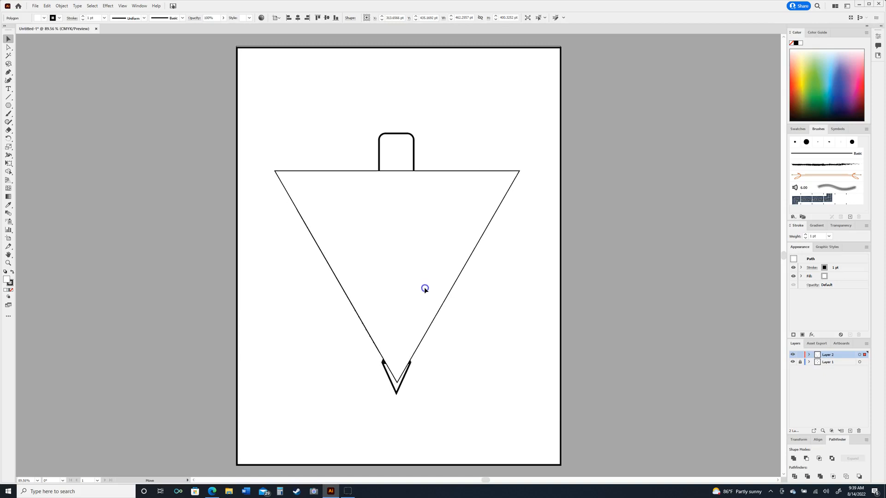
left_click_drag(425, 289, 424, 289)
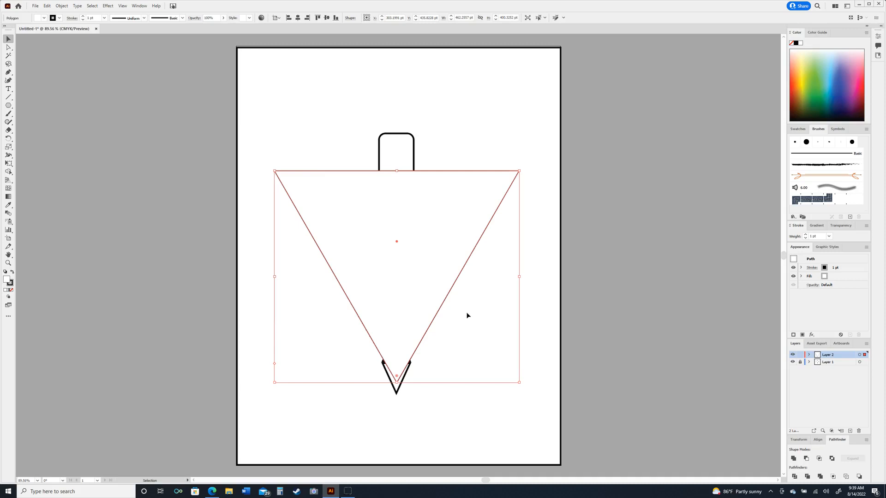
left_click(170, 170)
left_click(420, 266)
left_click(672, 247)
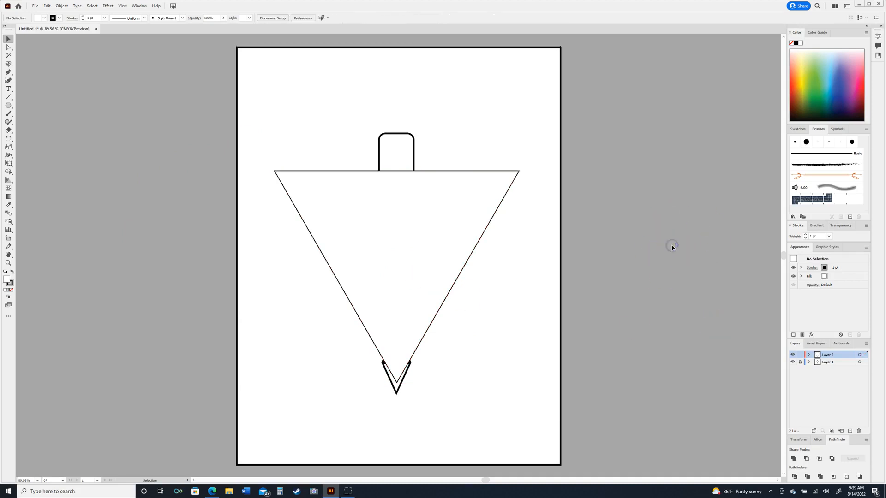
left_click(418, 267)
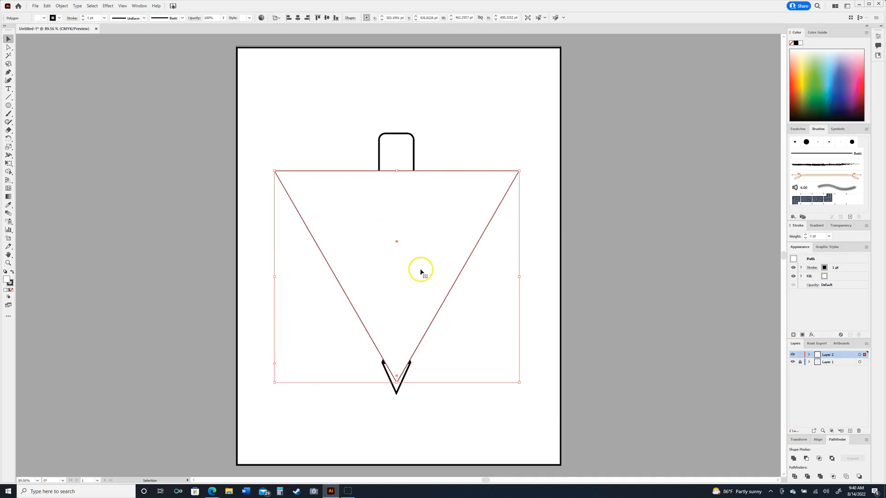
left_click(627, 238)
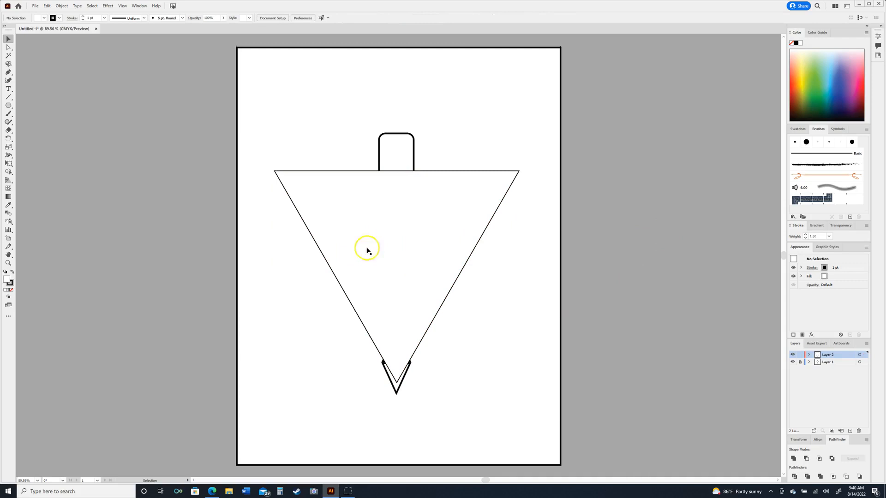
Select the inverted triangle for direct editing of its individual corners.
left_click(389, 252)
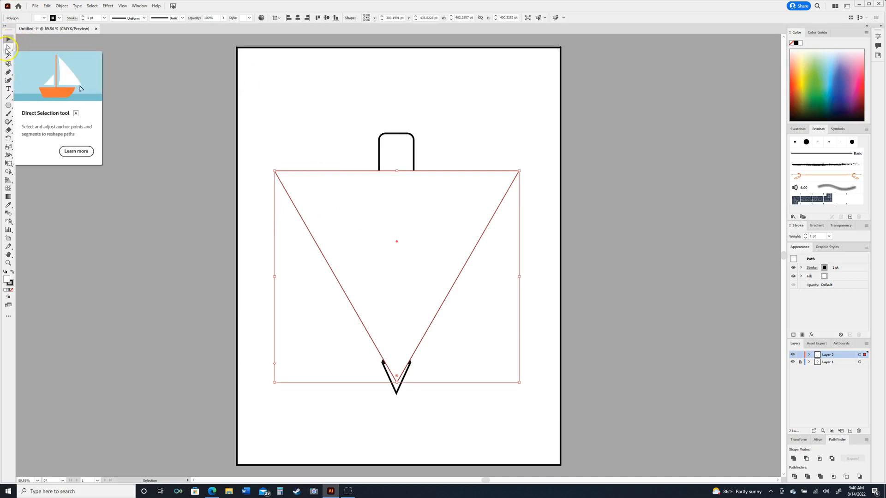
left_click(9, 47)
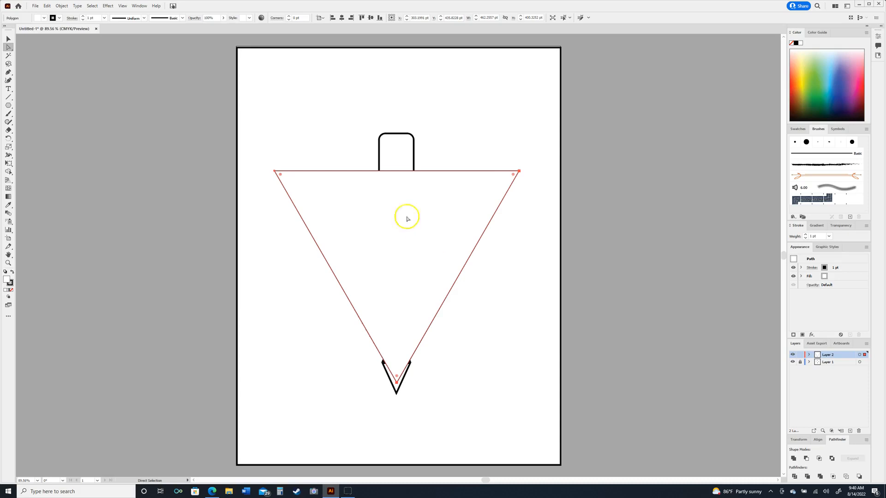
left_click_drag(280, 176, 340, 217)
key("ctrl+z")
double_click(281, 175)
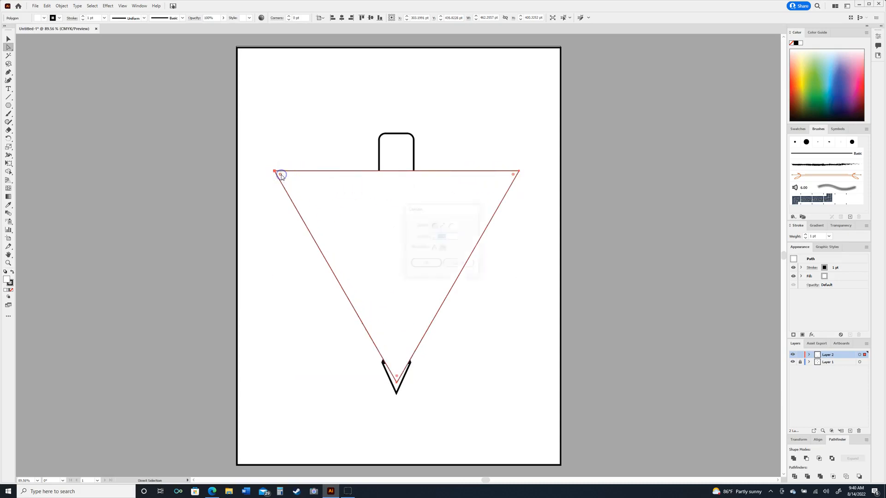
left_click(453, 266)
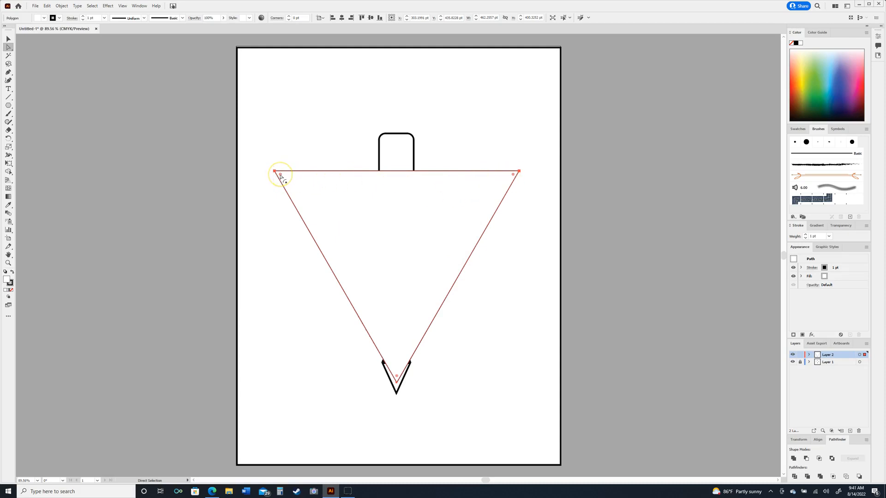
Round the triangle's two upper corners equally, to a radius of about 51 pt, matching the reference top's outline.
left_click_drag(280, 175, 314, 213)
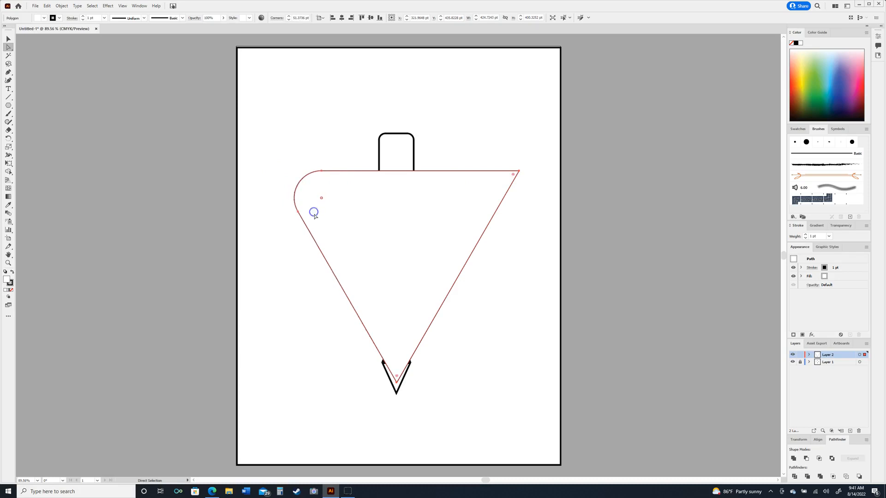
left_click(689, 222)
left_click(384, 227)
left_click(515, 176)
double_click(515, 176)
left_click(450, 264)
left_click(515, 176)
left_click_drag(514, 176, 473, 202)
left_click(553, 289)
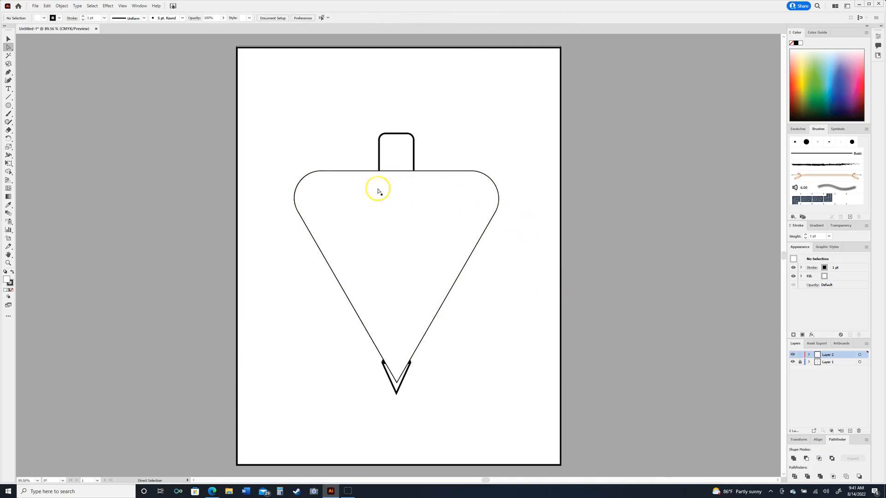
Draw a rectangle of about 301 x 143 pt covering the triangle's lower tip.
left_click(8, 105)
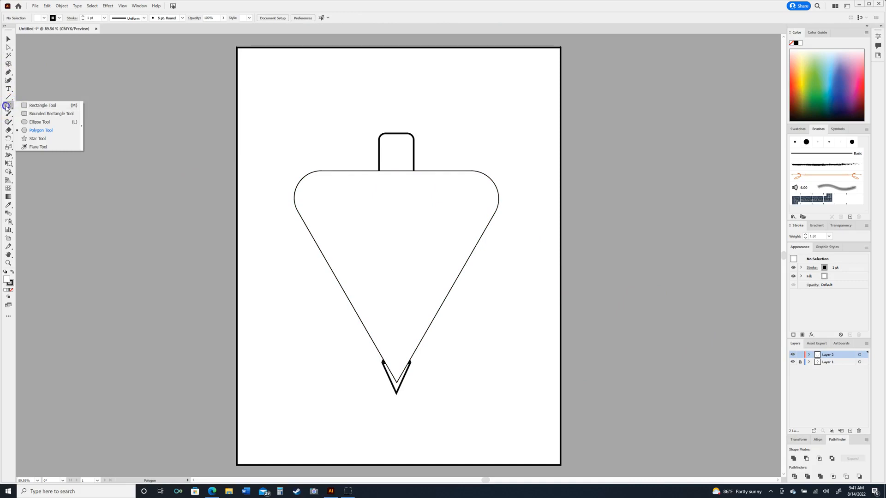
left_click(35, 107)
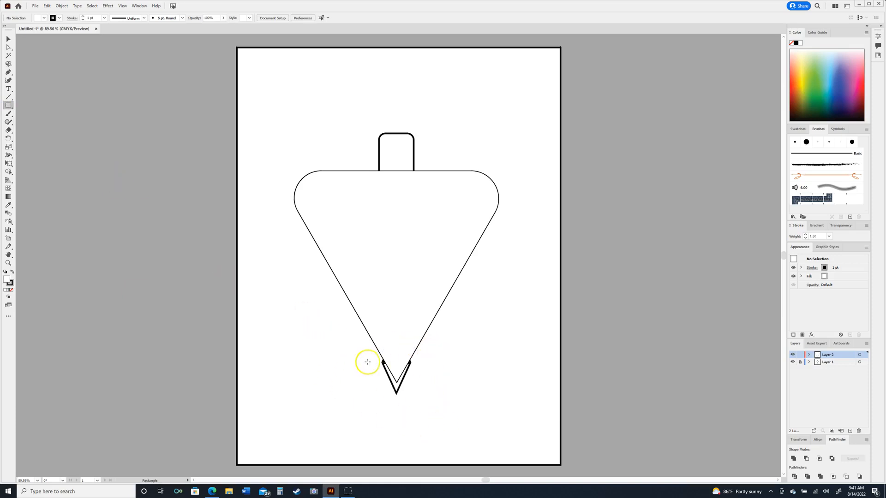
left_click_drag(321, 351, 482, 425)
Remove the fill from the rounded triangle to reveal the reference drawing behind it.
left_click(9, 39)
left_click(413, 259)
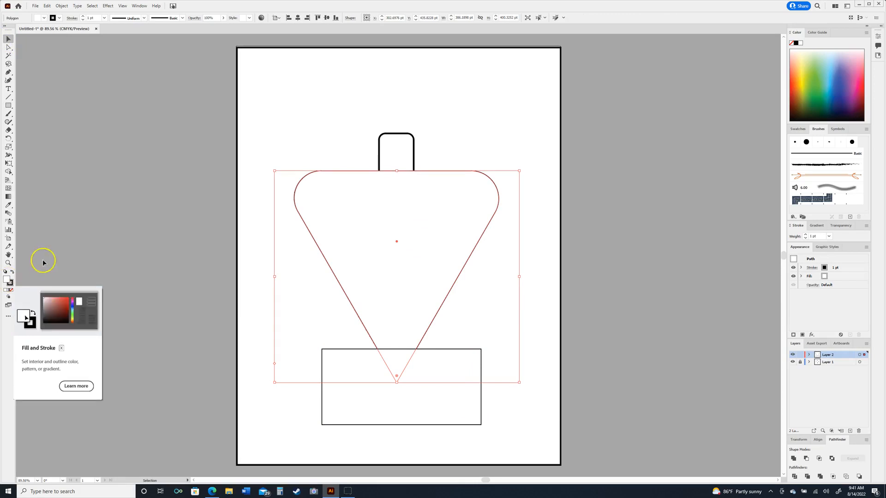
left_click(11, 291)
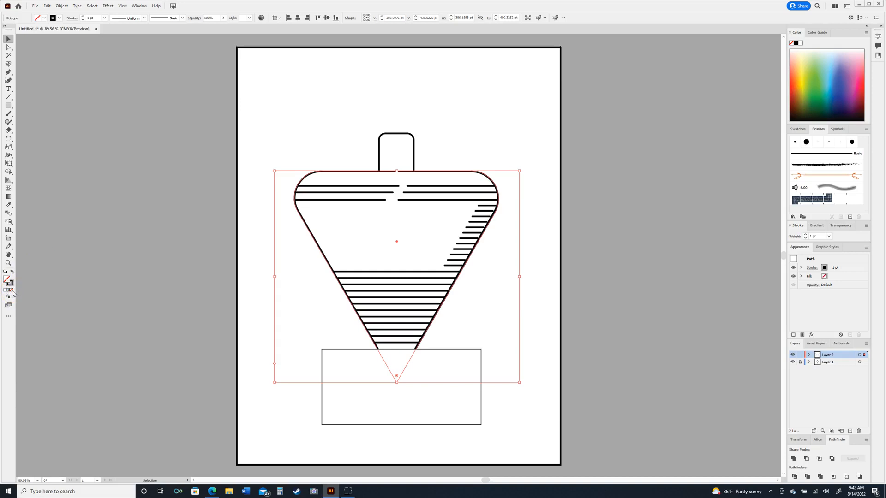
Move the rectangle so its upper edge lines up with the bottom line of the reference top's body.
left_click(453, 368)
mouse_move(441, 363)
left_mouse_down()
mouse_move(437, 375)
mouse_move(432, 366)
left_mouse_up()
mouse_move(433, 366)
left_mouse_down()
mouse_move(431, 396)
mouse_move(431, 365)
left_mouse_up()
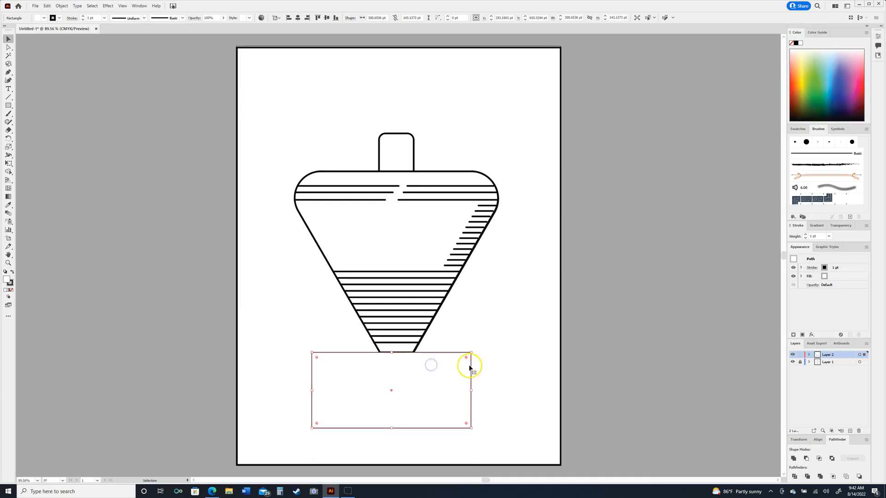
Give the rounded triangle the default white fill and black stroke again and deselect it.
left_click(325, 261)
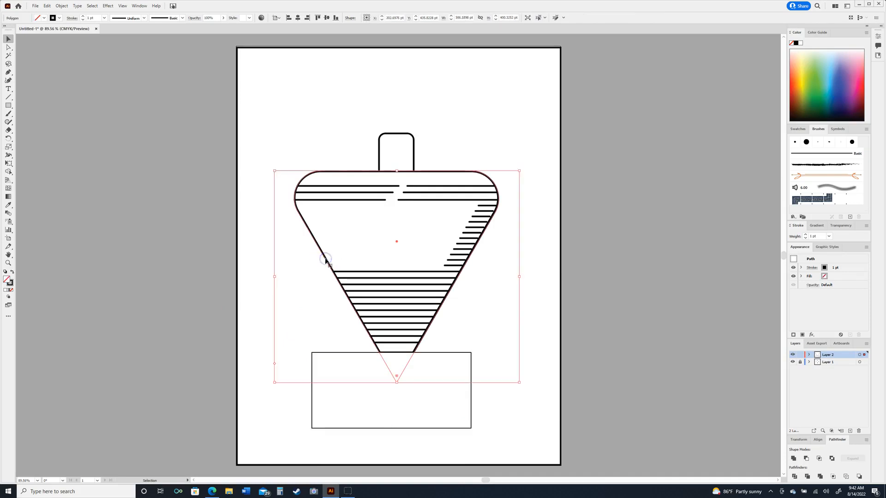
left_click_drag(244, 108, 536, 308)
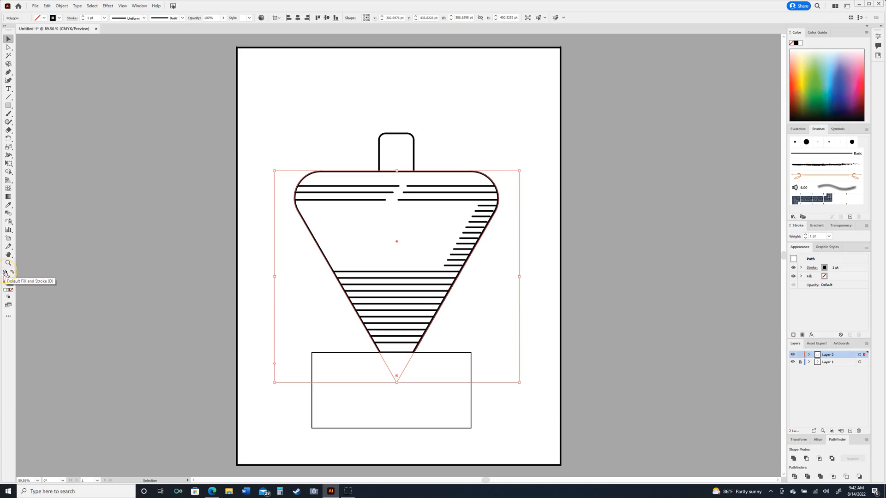
left_click(5, 273)
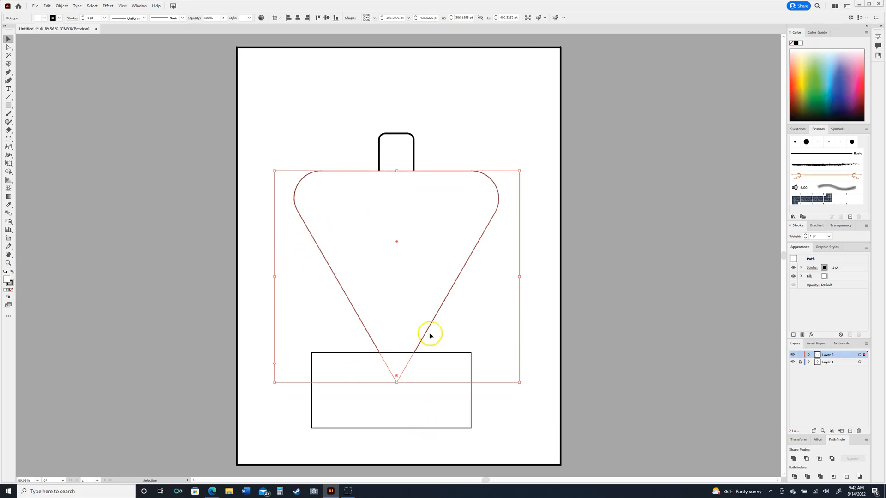
left_click(508, 436)
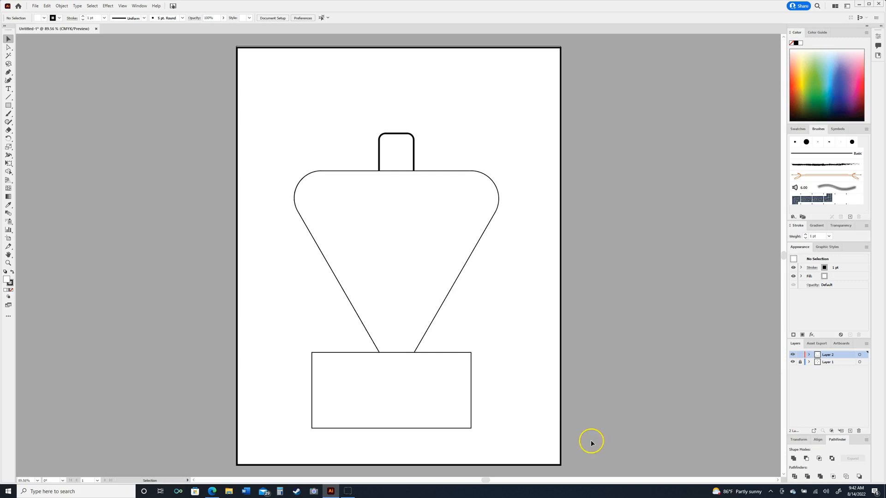
Select the rounded triangle and rectangle, hide and reshow the Pathfinder options, and subtract the rectangle from the triangle with Minus Front.
left_click_drag(561, 443, 265, 134)
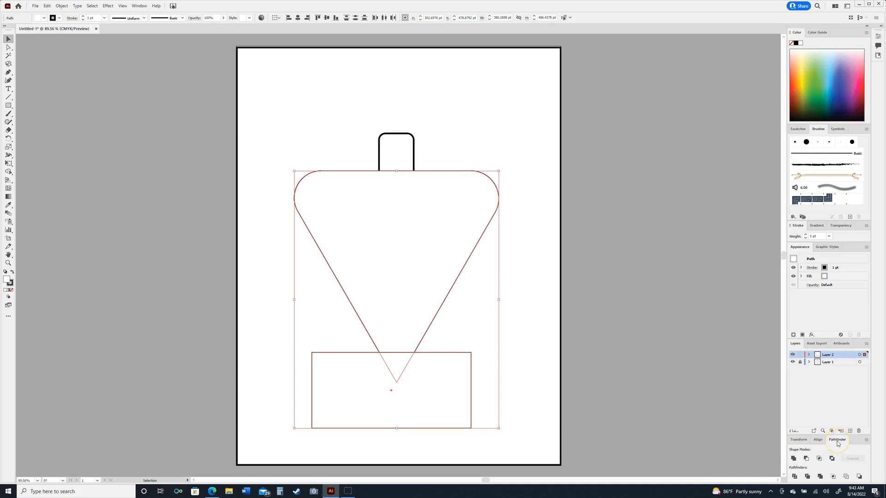
left_click(139, 6)
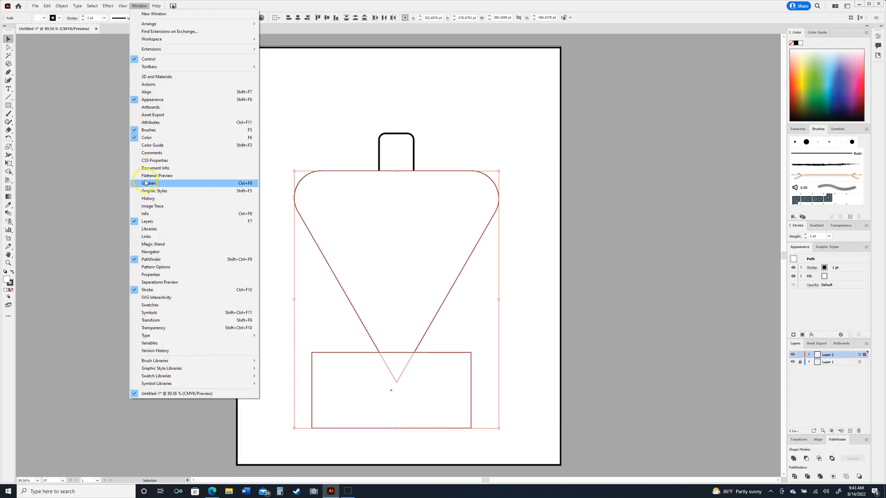
left_click(150, 261)
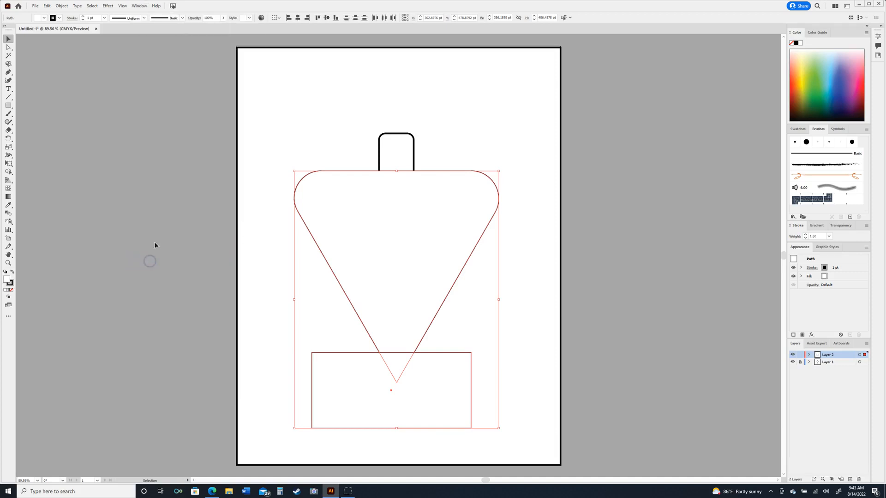
left_click(138, 6)
left_click(151, 261)
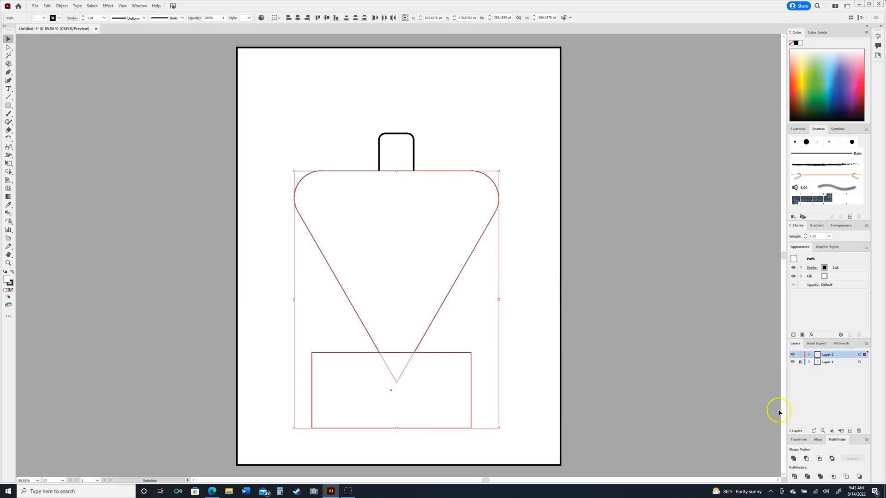
left_click(807, 459)
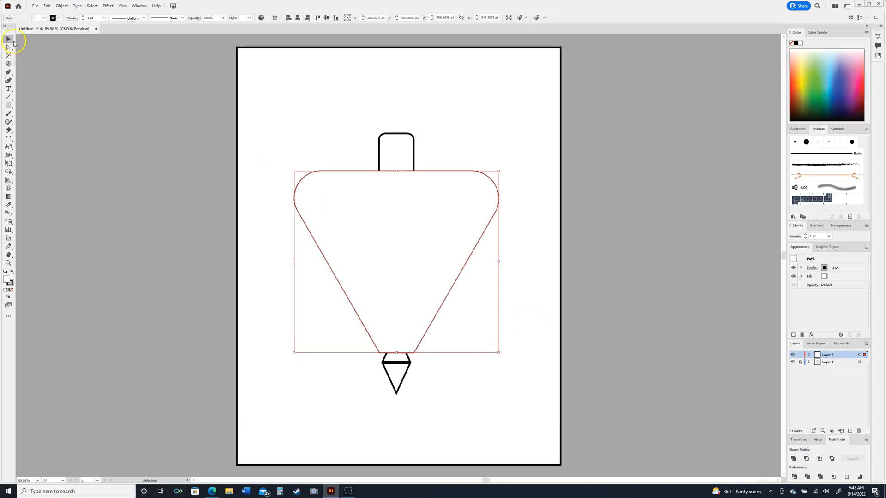
Move the trimmed body aside to check the cut, undo the move and deselect the shape.
left_click(181, 334)
left_click_drag(409, 328, 546, 317)
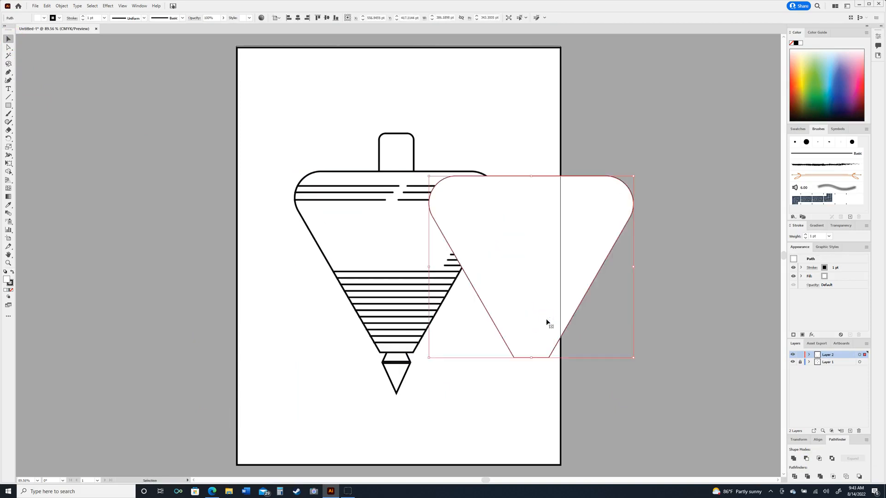
key("ctrl+z")
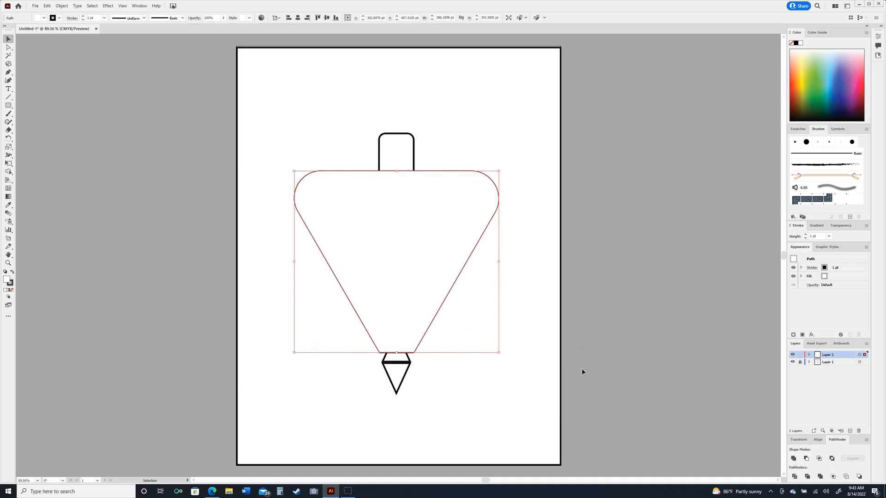
left_click(596, 335)
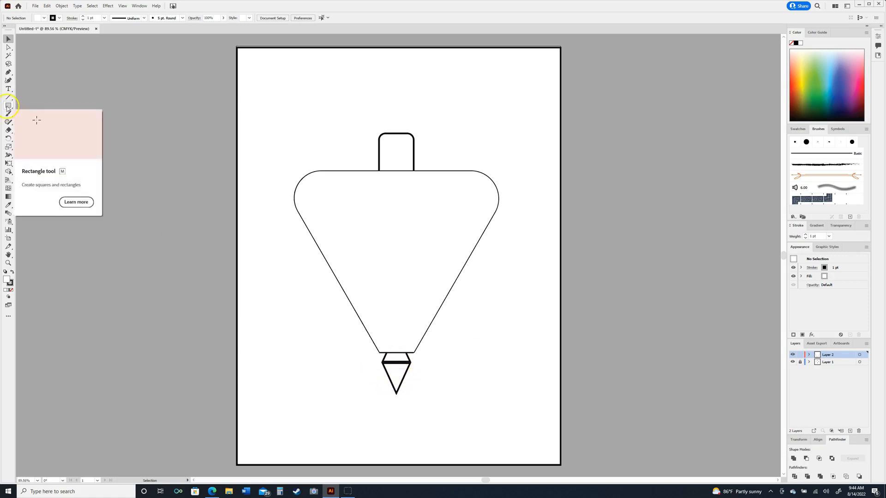
Create a second three-sided polygon with a 50 pt radius on the empty area beside the artboard.
left_click_drag(8, 107, 37, 132)
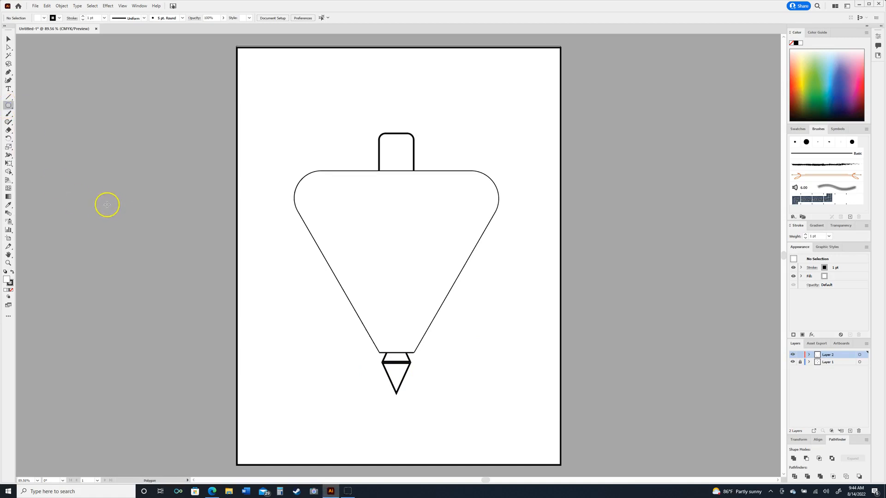
left_click(146, 218)
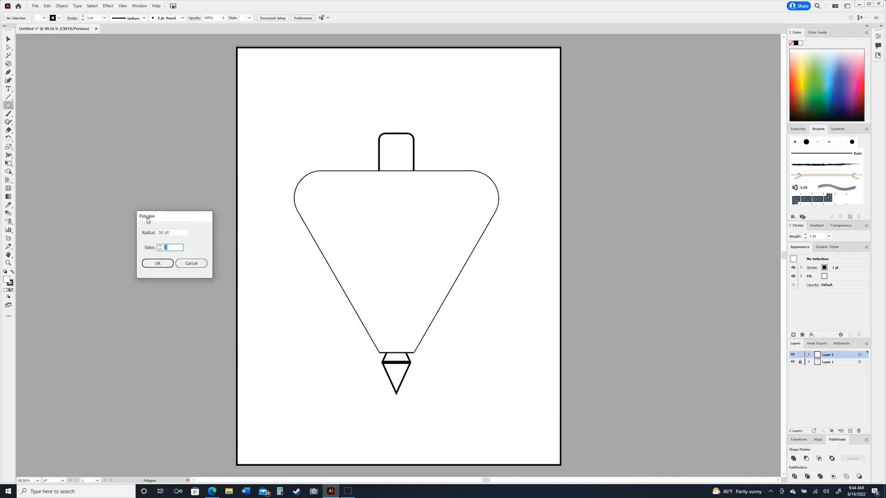
left_click(169, 249)
left_click(165, 261)
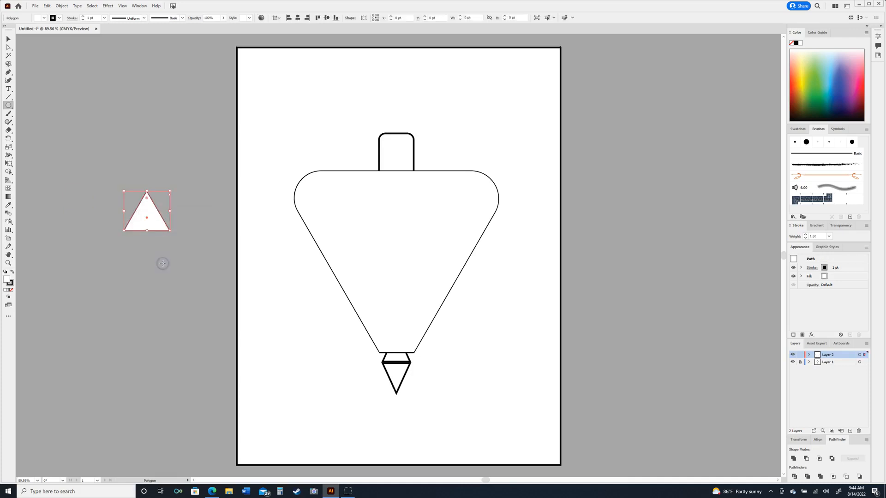
Rotate the small triangle 180 degrees and fit it over the reference's pointed tip at about 56 x 63 pt.
left_click(7, 38)
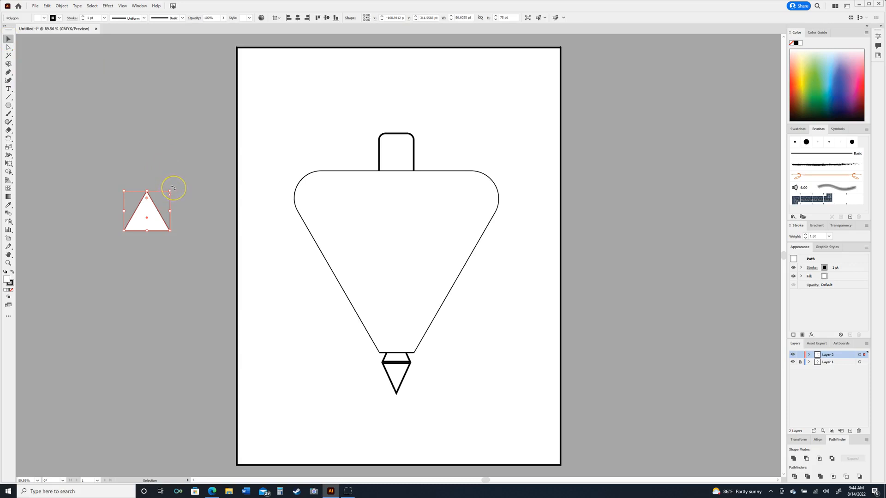
left_click_drag(172, 189, 99, 281)
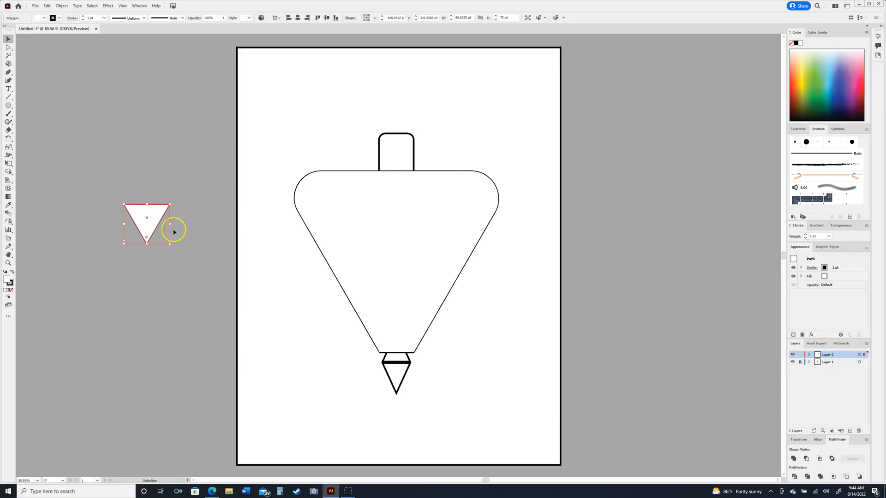
left_click_drag(158, 215, 412, 396)
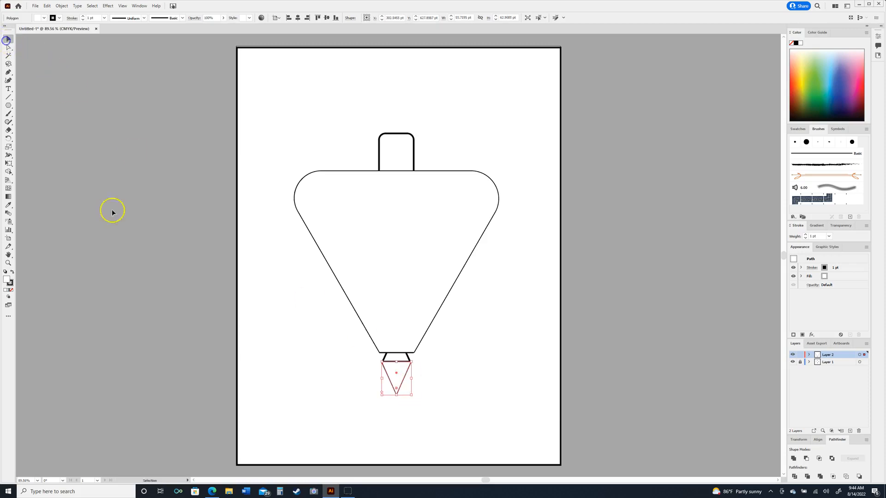
left_click(125, 248)
left_click(442, 392)
Make a copy of the tip triangle reflected across the horizontal axis.
left_click(395, 374)
left_click(9, 39)
left_click(403, 370)
right_click(403, 370)
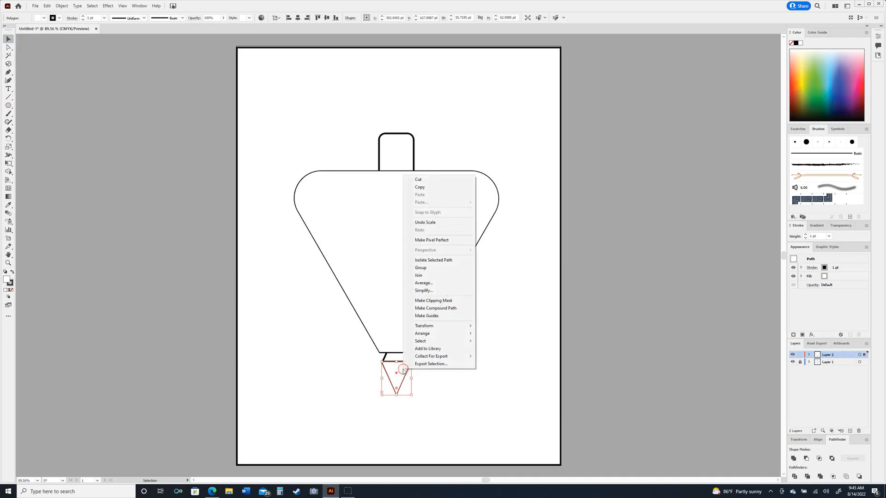
left_click(440, 328)
left_click(471, 326)
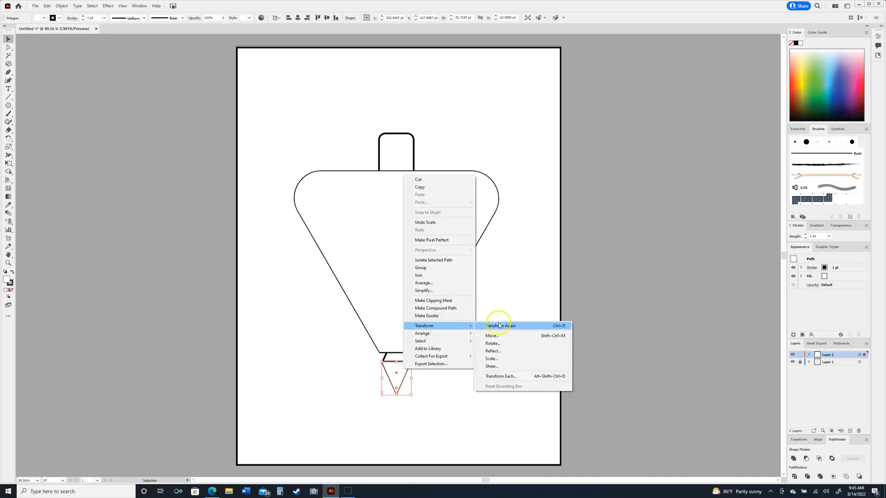
left_click(508, 353)
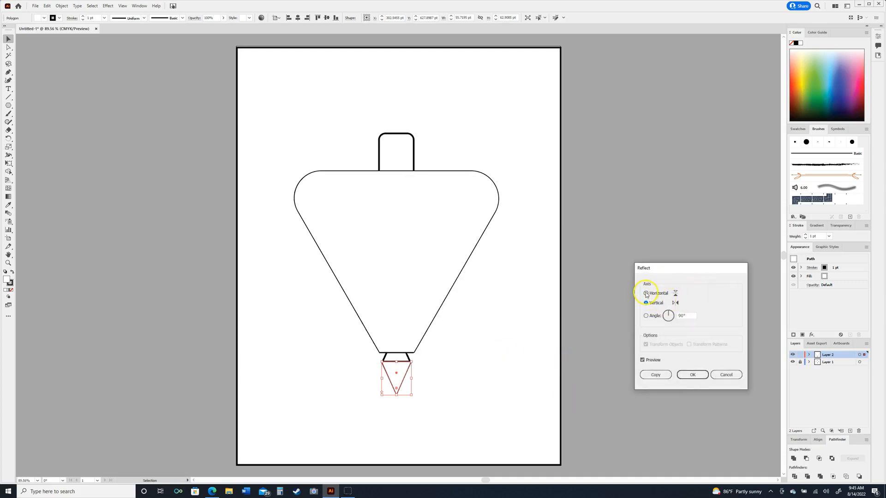
left_click(647, 294)
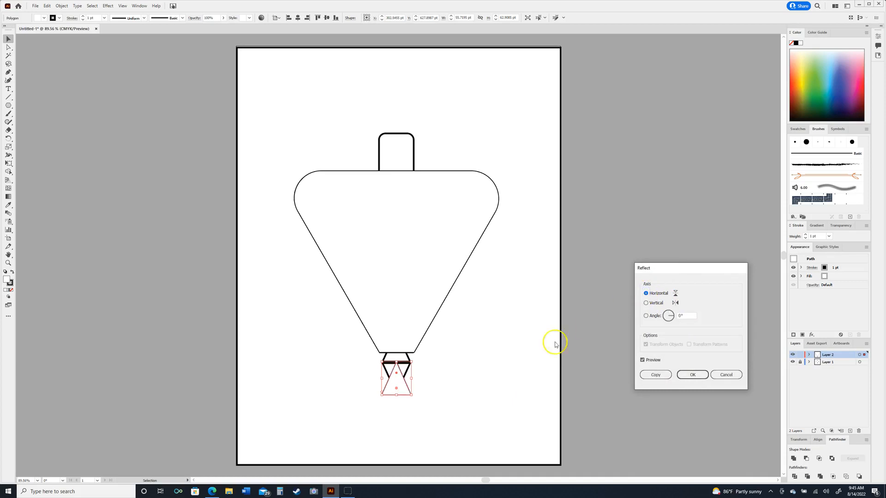
left_click(655, 374)
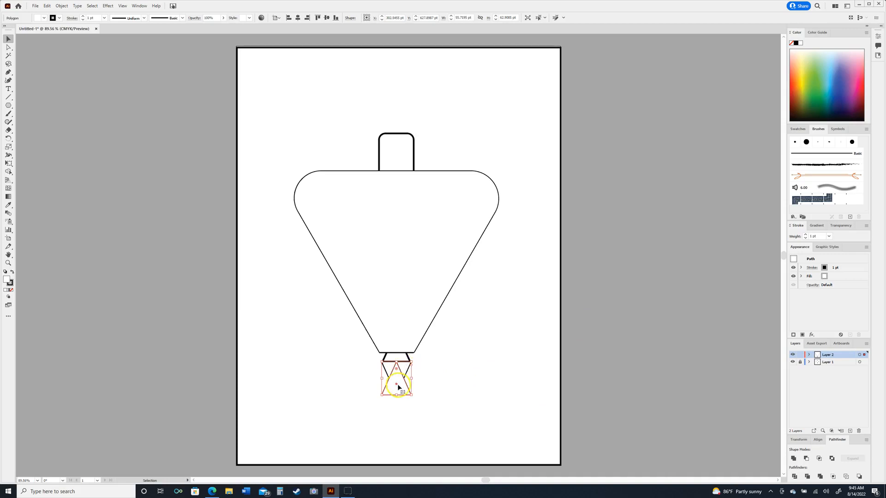
Move the reflected triangle up until its base meets the base of the tip triangle, and deselect it.
left_click_drag(402, 390, 402, 387)
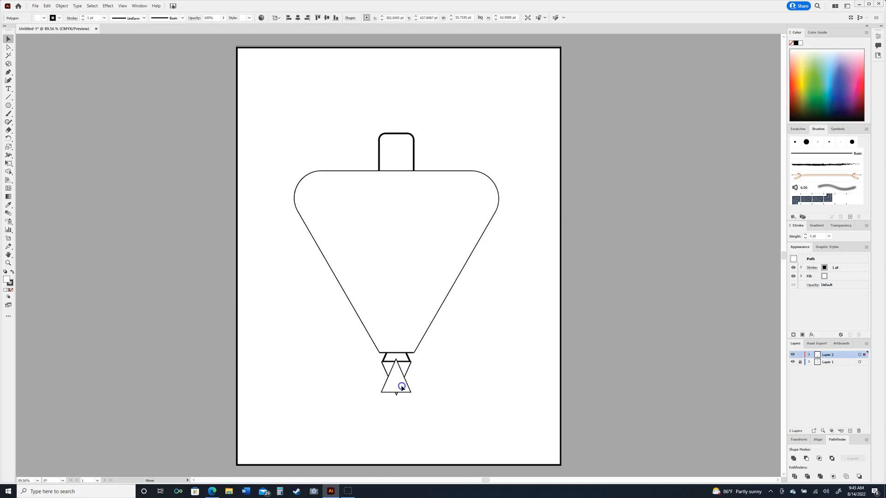
left_click_drag(402, 387, 402, 356)
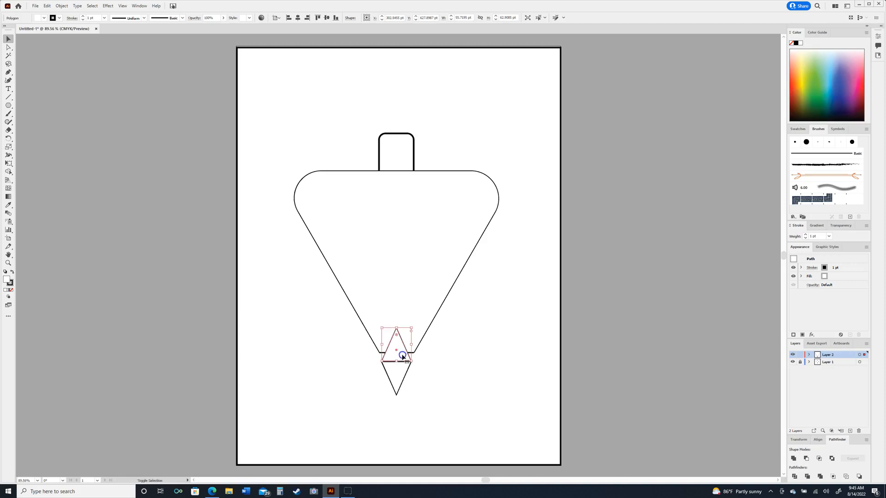
left_click(437, 393)
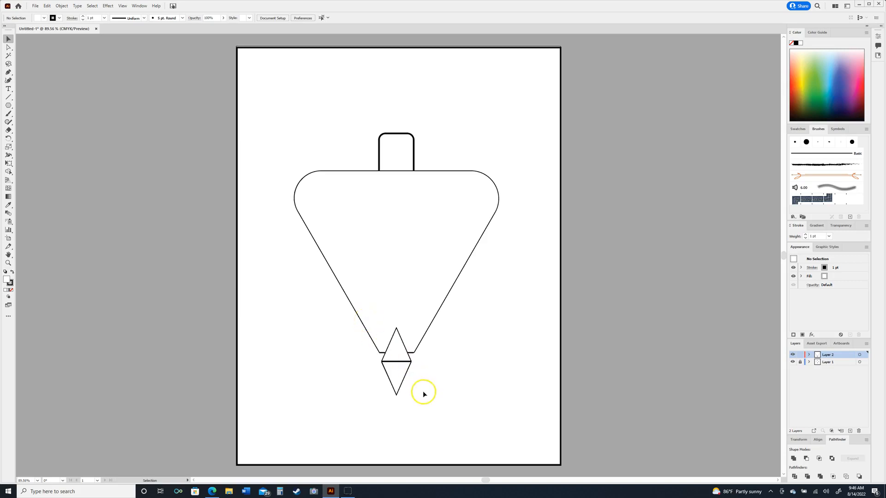
Send both the tip triangle and its reflected copy to the back, behind the top's body.
left_click(398, 378)
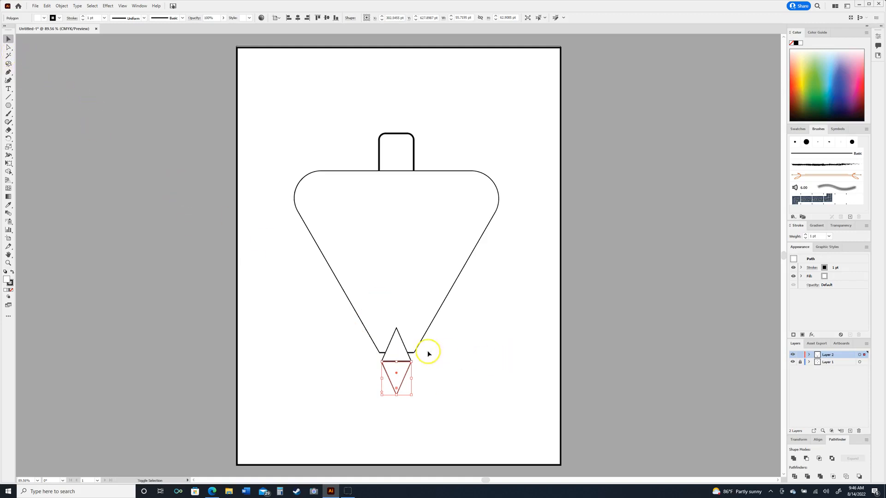
left_click(400, 354, "shift")
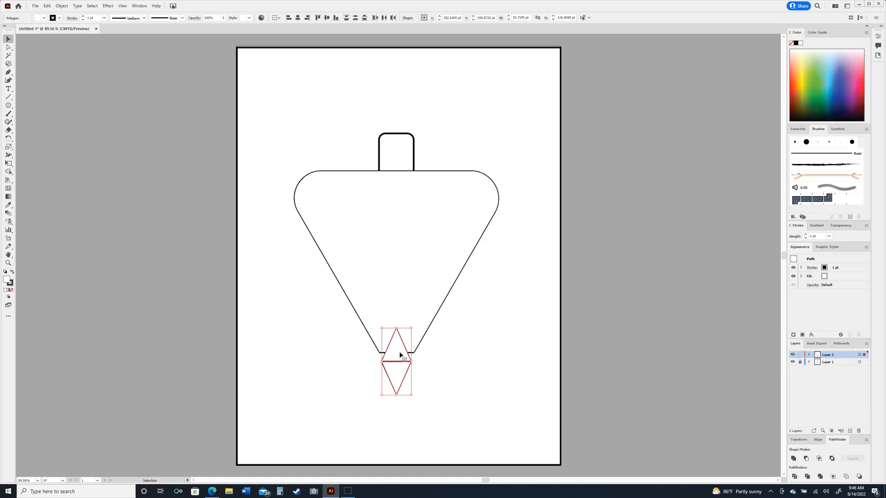
left_click(396, 357)
right_click(400, 354)
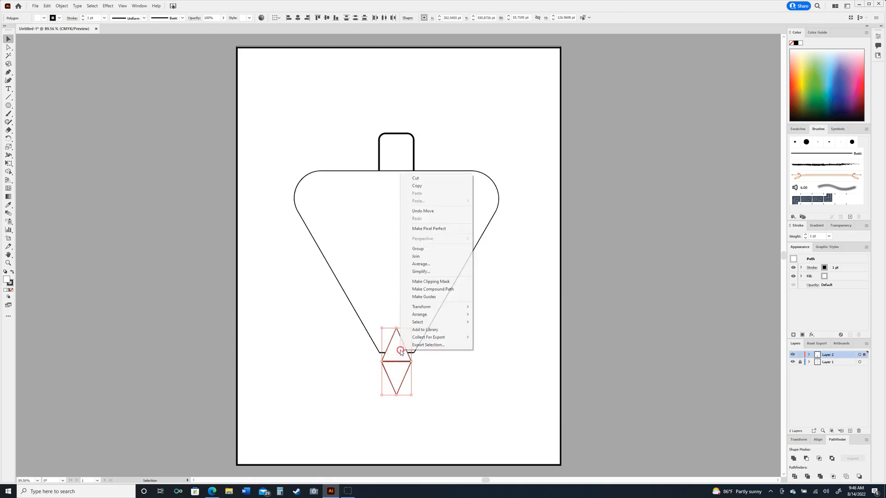
left_click(443, 318)
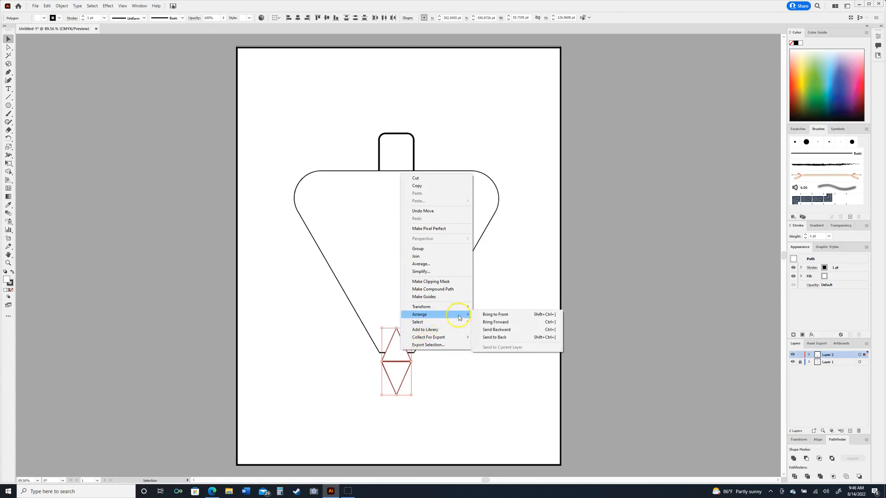
left_click(501, 342)
left_click(485, 367)
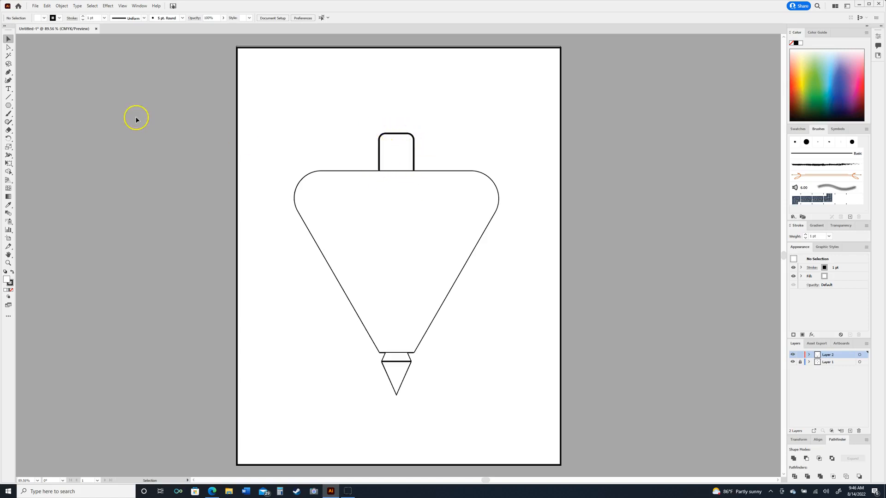
Draw a rounded rectangle over the reference's handle, overlapping the body, and fit it to about 68 x 125 pt.
left_click(9, 106)
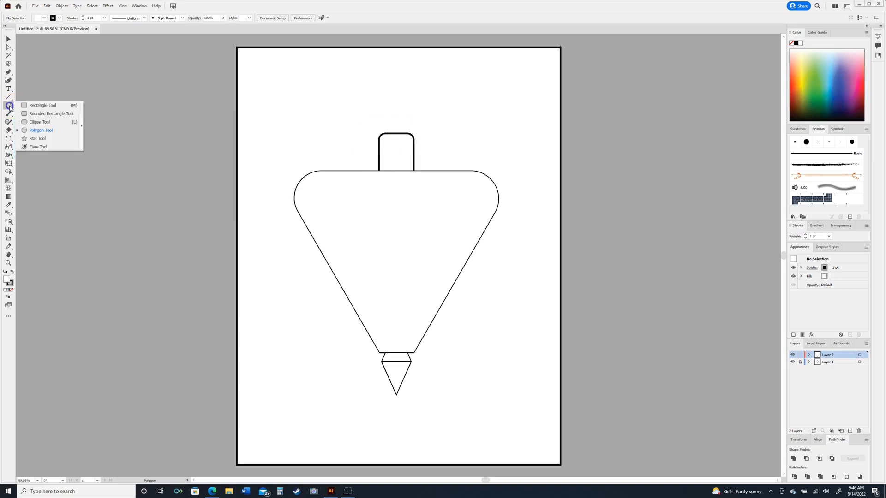
left_click_drag(10, 106, 46, 114)
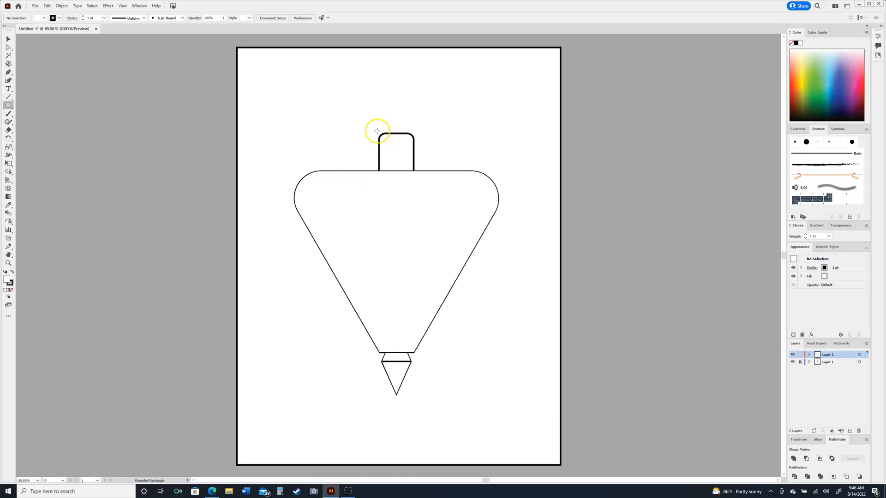
left_click_drag(377, 131, 416, 198)
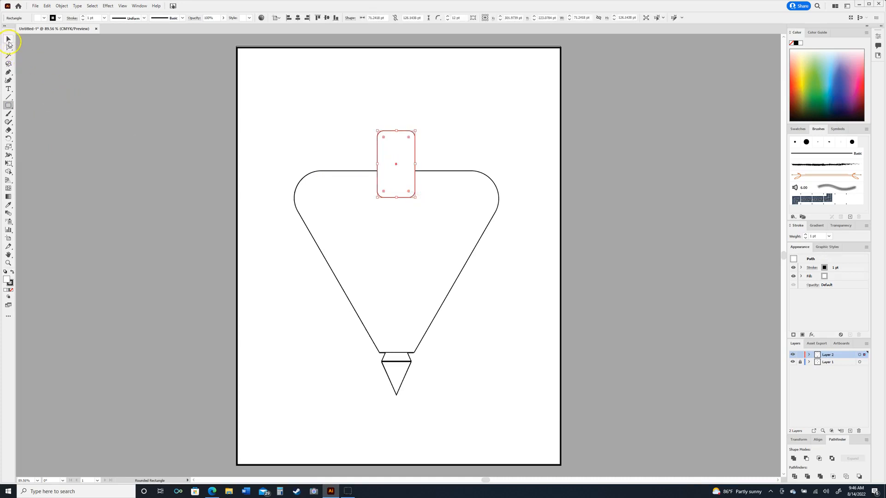
left_click(9, 40)
left_click_drag(406, 154, 377, 165)
left_click_drag(395, 132, 406, 147)
left_click(475, 127)
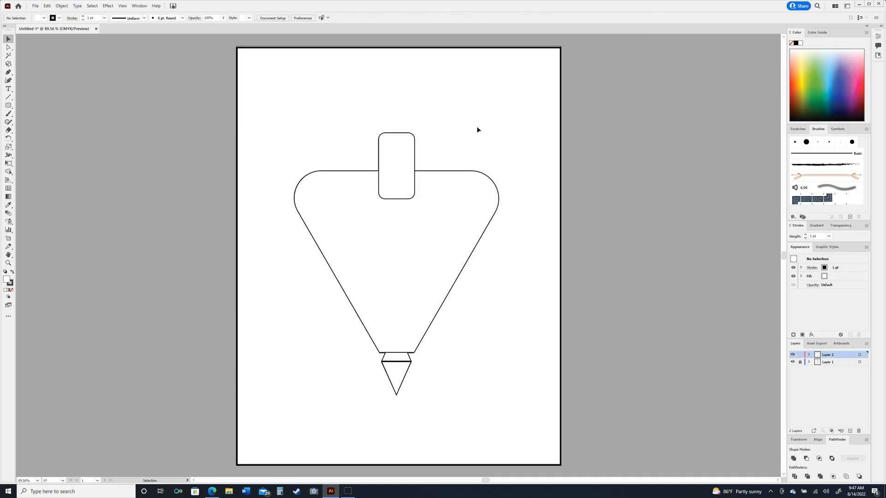
Send the rounded handle rectangle to the back, behind the body.
left_click(402, 158)
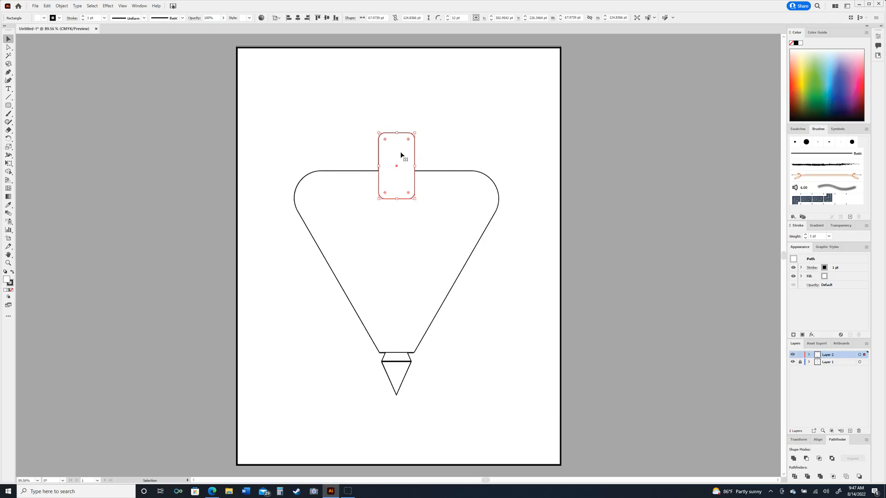
right_click(401, 152)
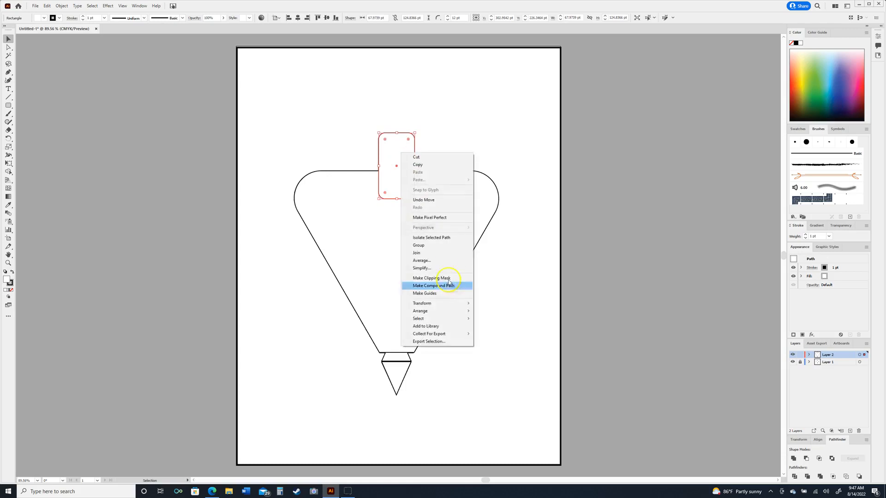
mouse_move(454, 311)
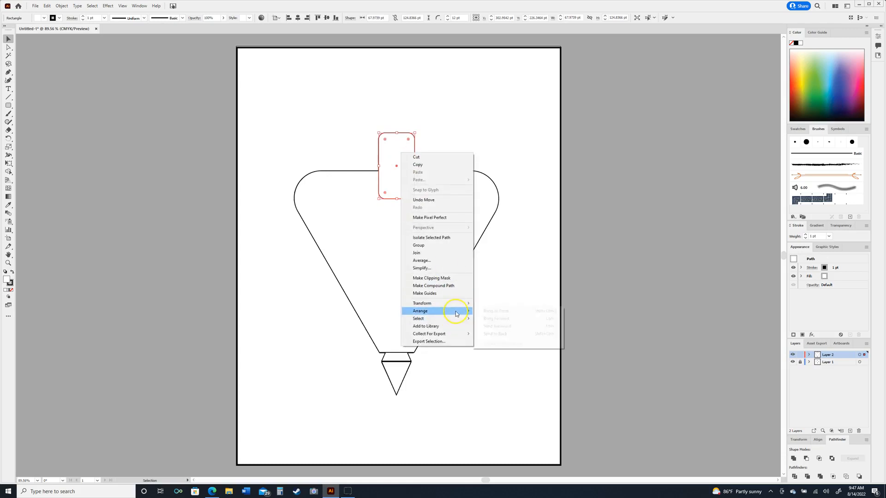
left_click(504, 334)
left_click(524, 316)
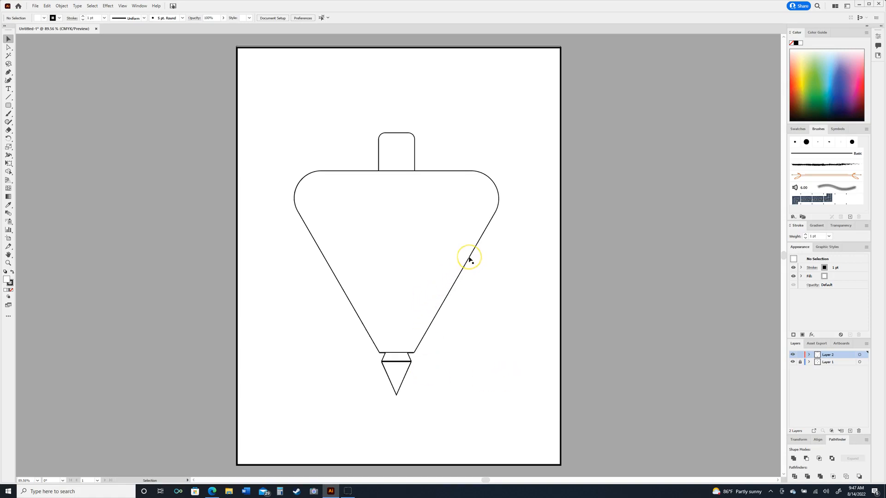
Fill the handle rectangle with the purple #786ace.
left_click(414, 157)
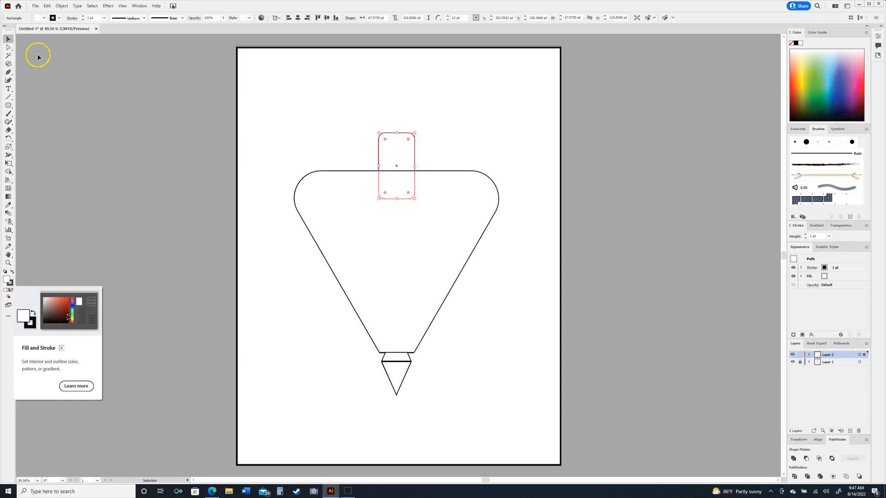
double_click(7, 280)
left_click_drag(80, 5, 139, 178)
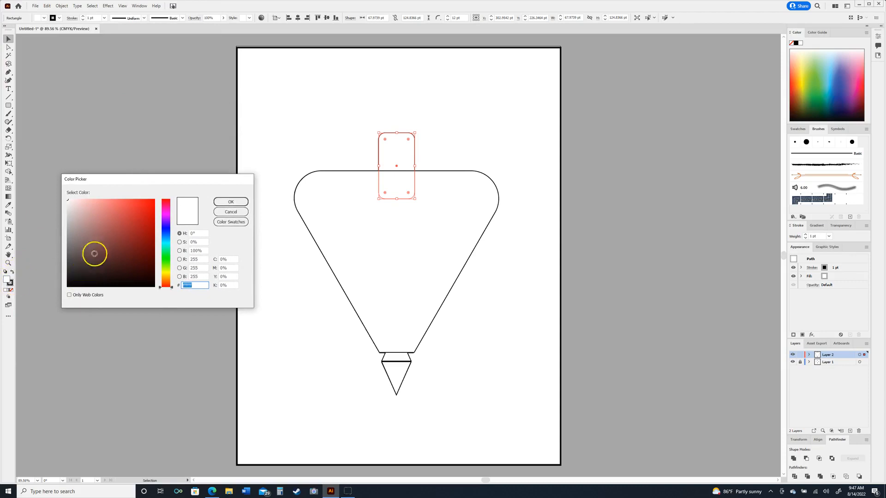
left_click_drag(165, 263, 112, 216)
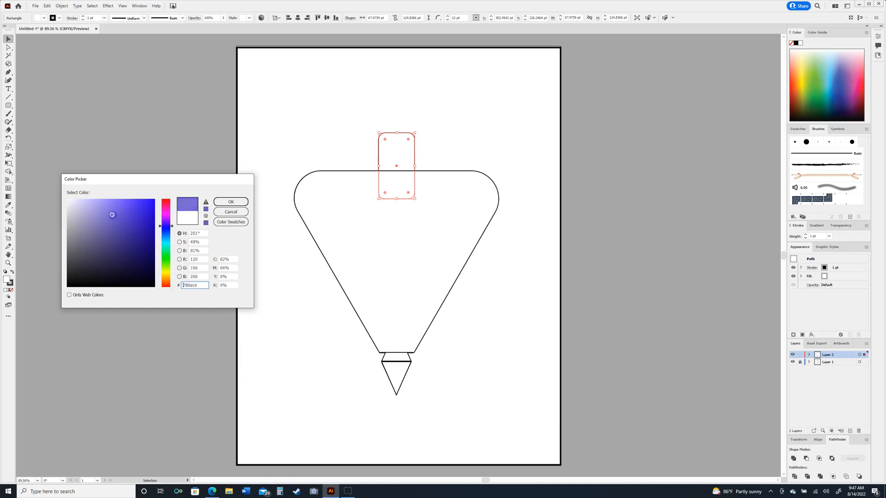
left_click(231, 202)
Fill the top's body with a medium green from the color spectrum and deselect it.
left_click(376, 266)
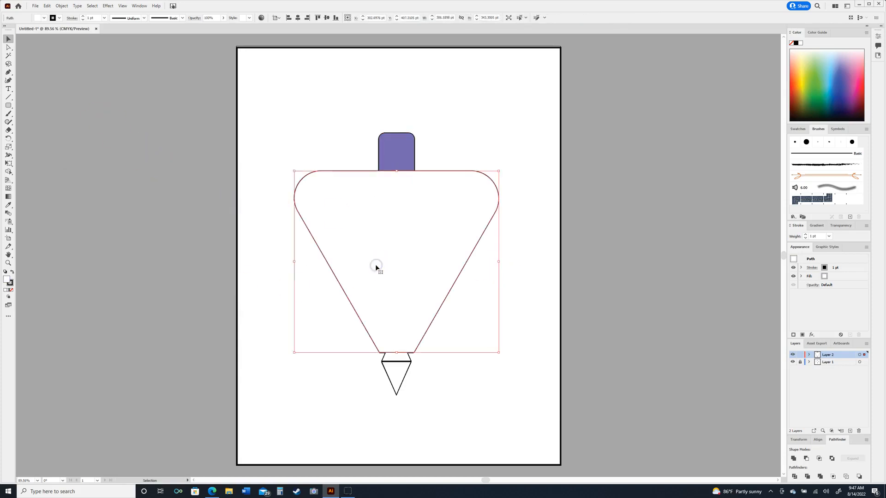
left_click(817, 75)
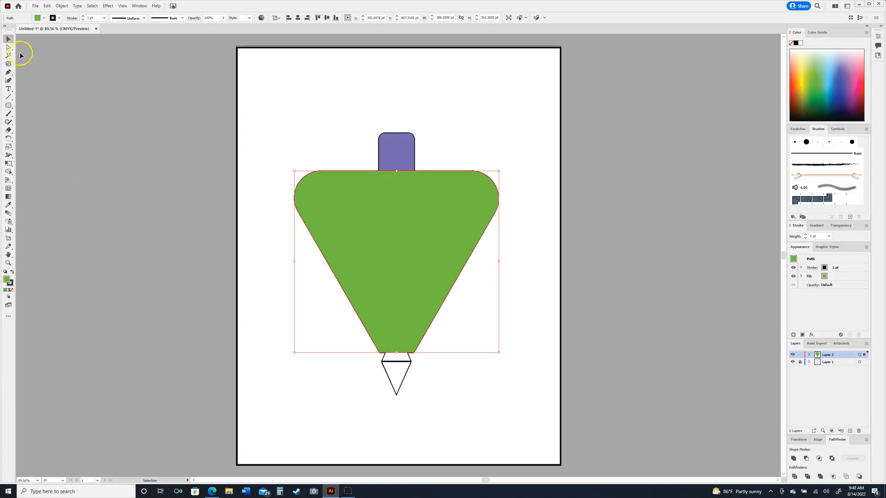
left_click(6, 39)
left_click(160, 311)
Fill both tip triangles with a bright blue swatch and deselect them.
left_click_drag(417, 406, 382, 359)
left_click(401, 344)
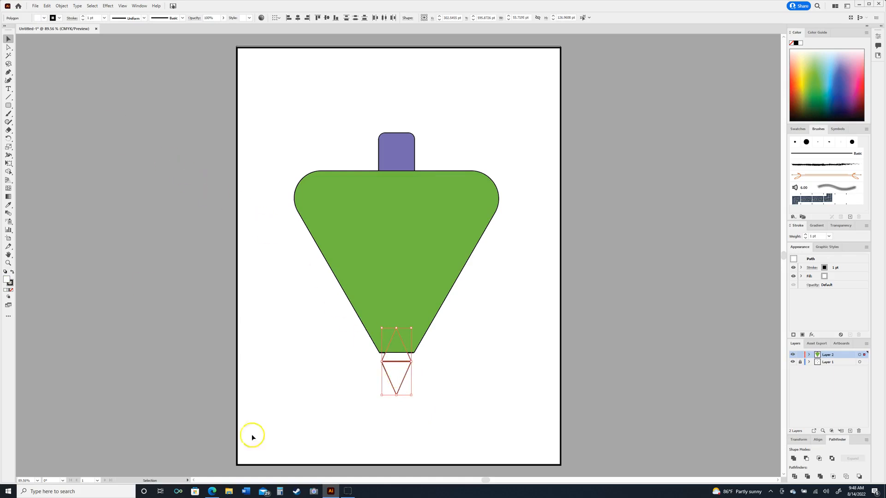
left_click(43, 19)
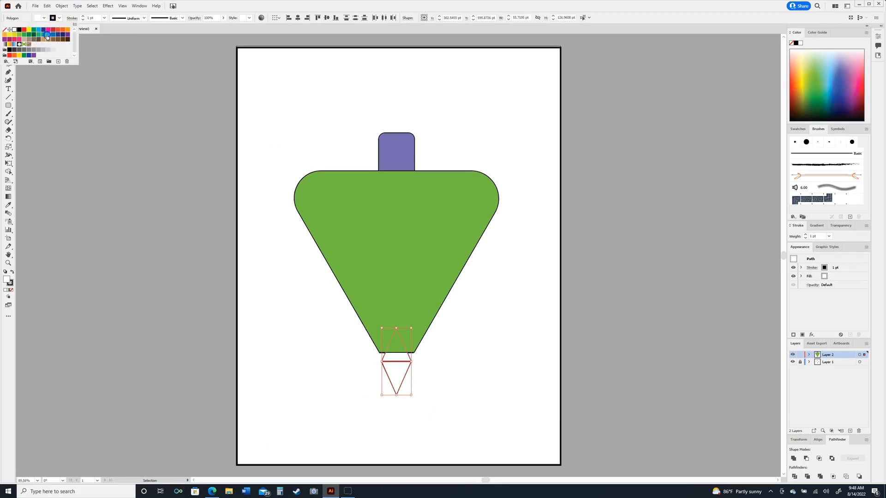
left_click(47, 36)
left_click(235, 7)
left_click(205, 256)
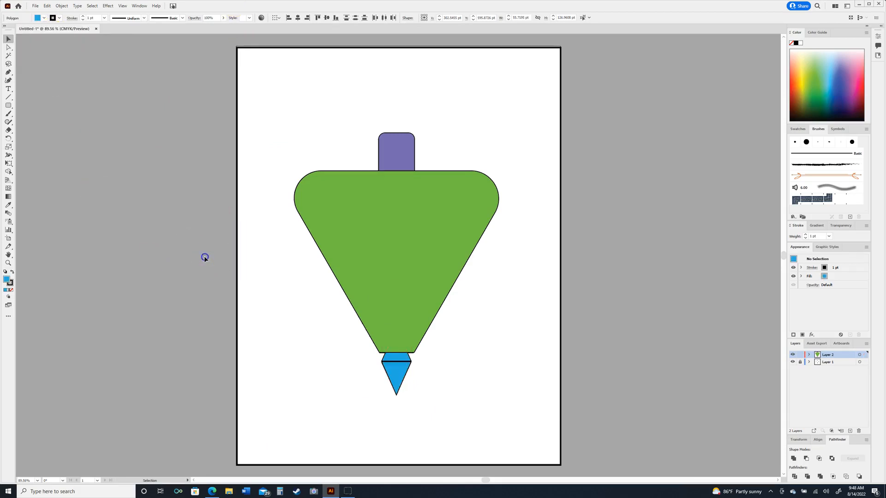